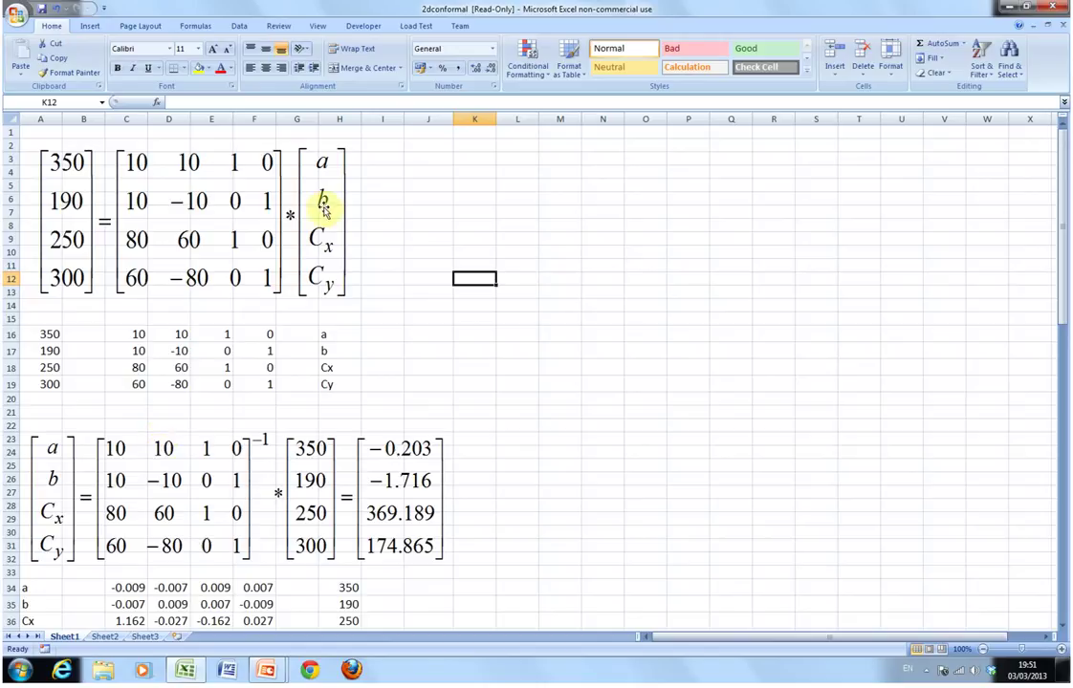
left_click(266, 332)
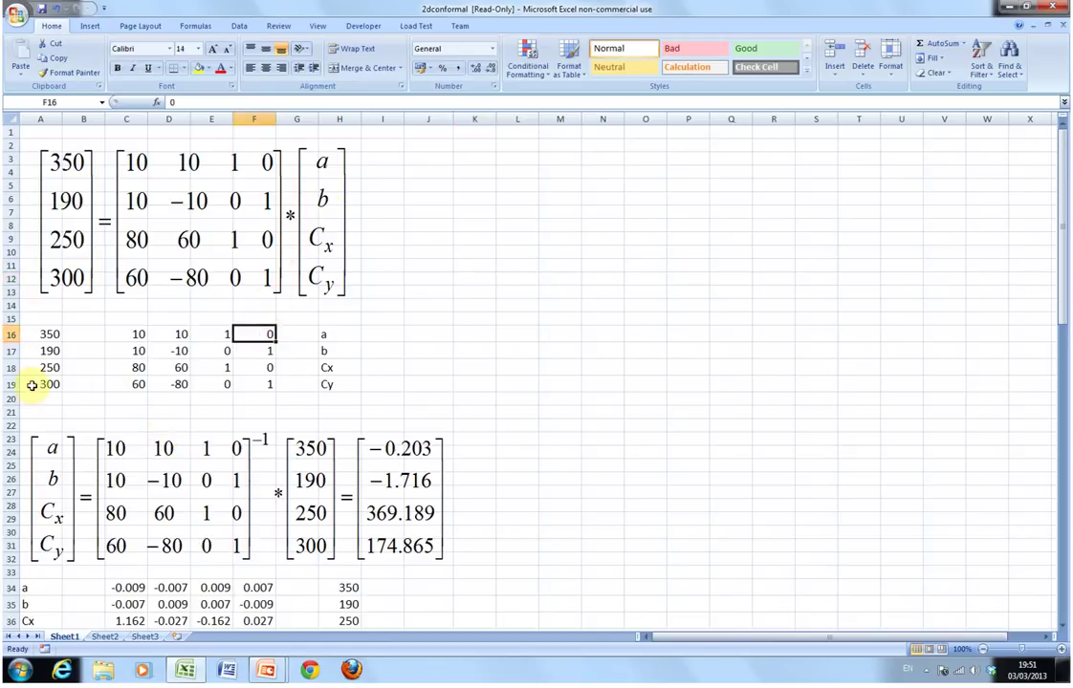
key("Down")
key("Down")
key("Down")
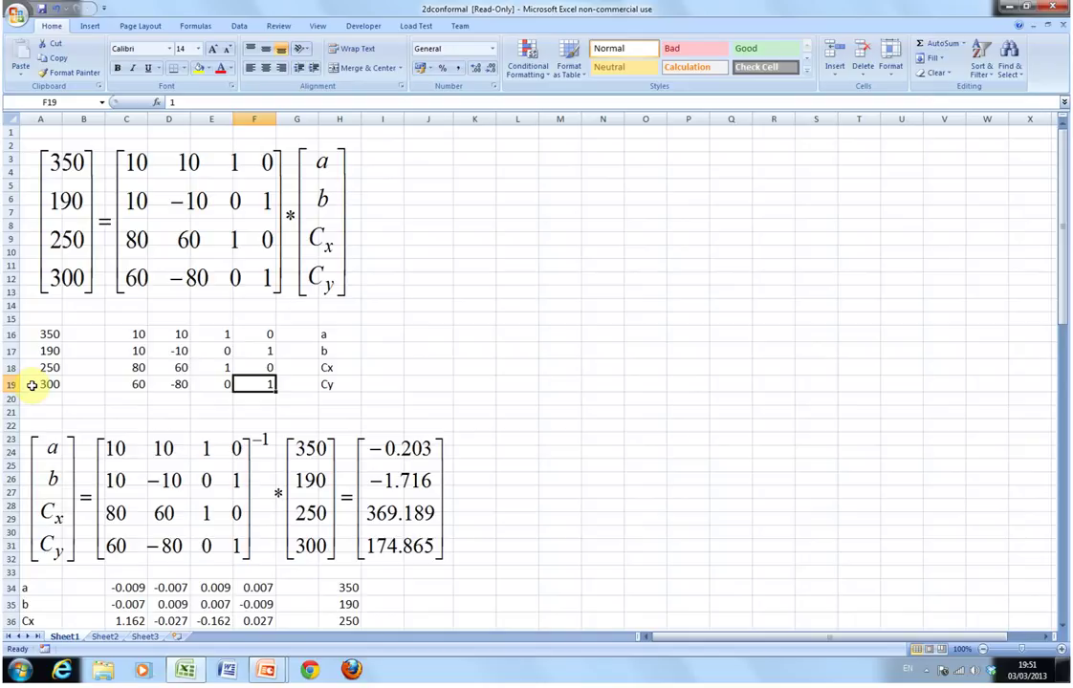
key("Down")
key("Down")
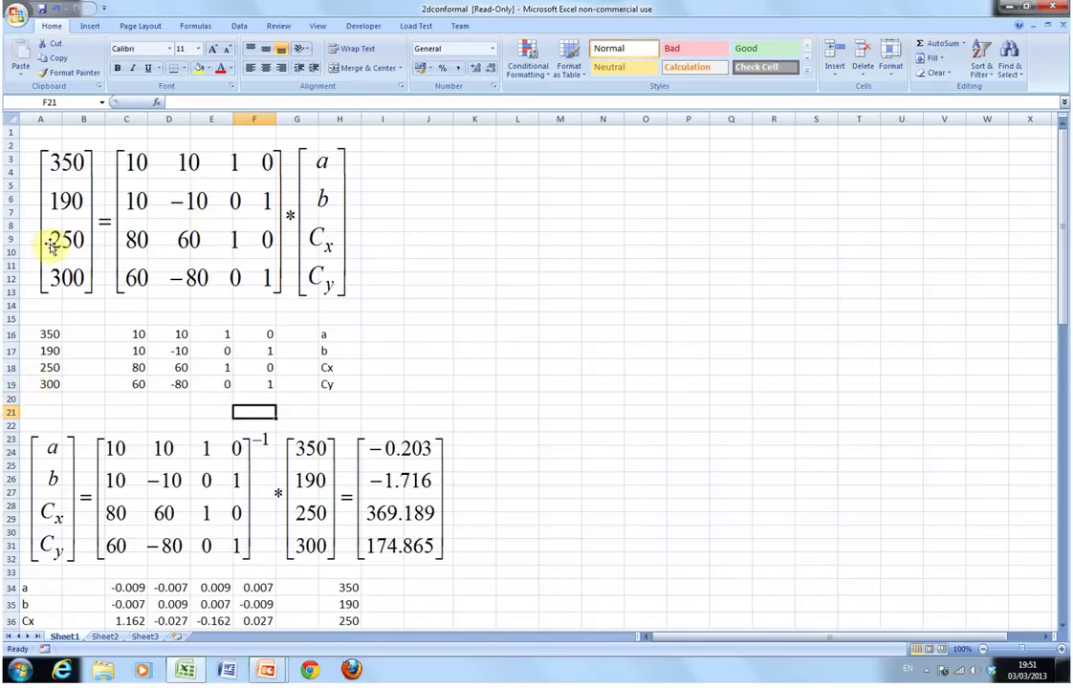
Clear the existing inverse matrix array from C34:F37.
scroll(54, 245, "down", 2)
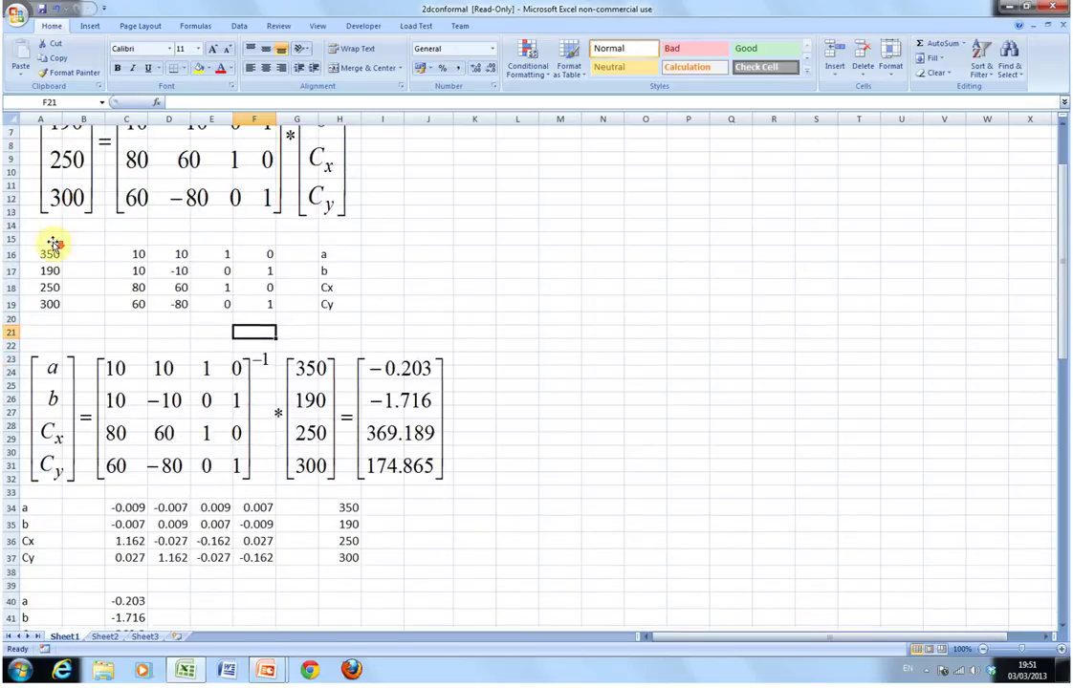
left_click(129, 508)
left_click_drag(129, 508, 253, 557)
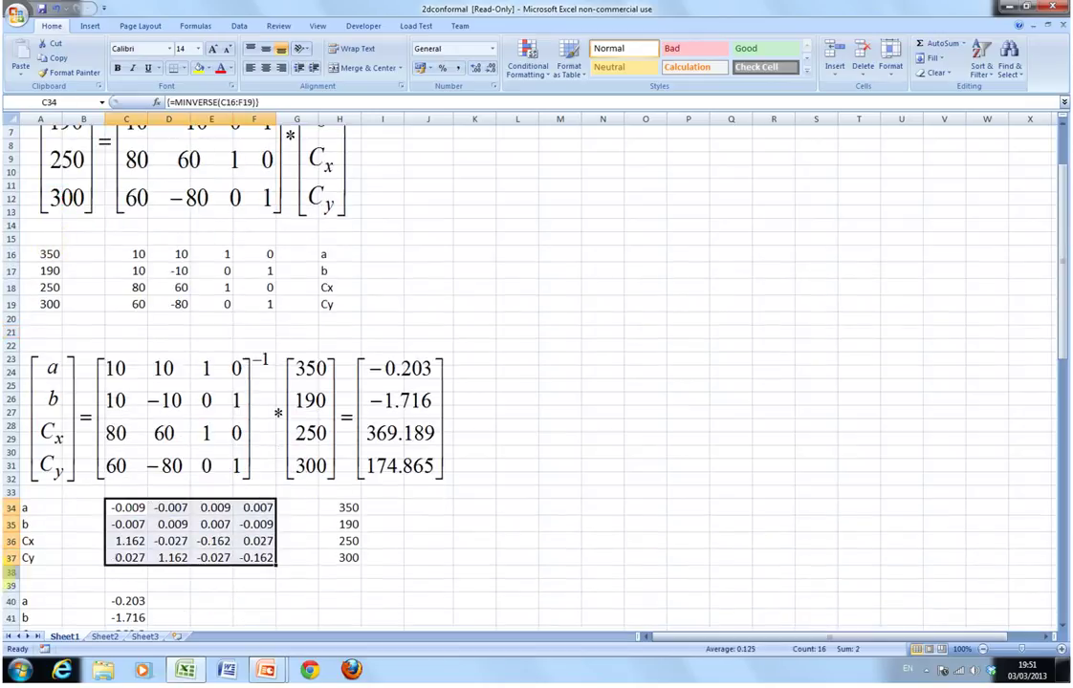
key("F2")
key("ctrl+shift+Return")
key("Delete")
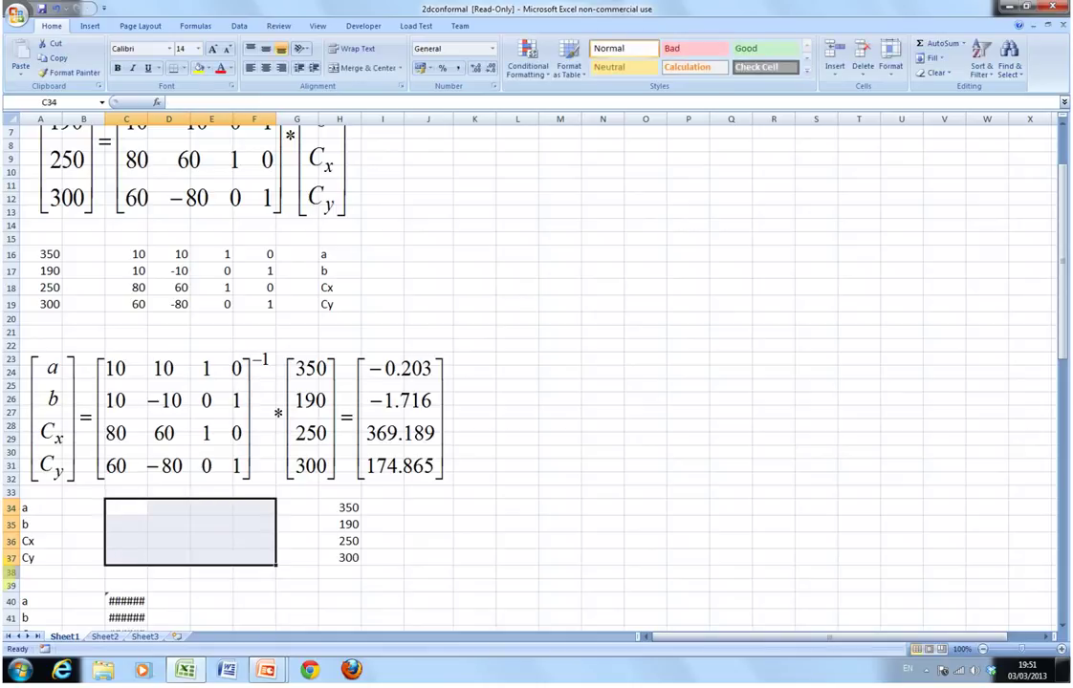
Fill C34:F37 with the inverse of the coefficient matrix, using the array formula =MINVERSE(C16:F19).
type("=")
key("BackSpace")
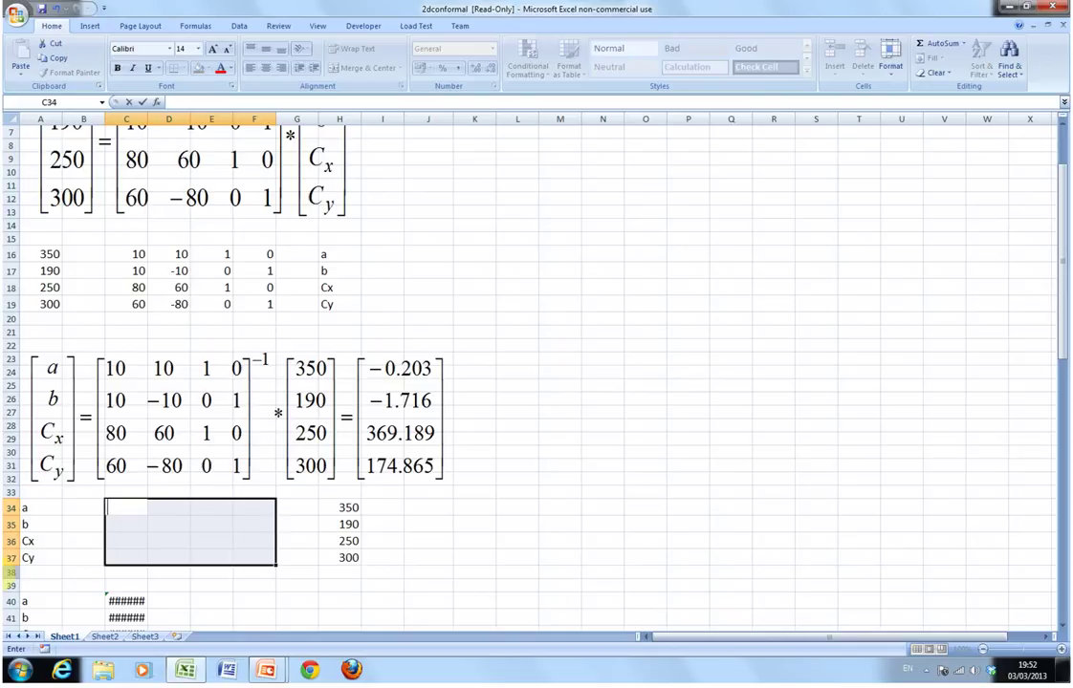
type("=min")
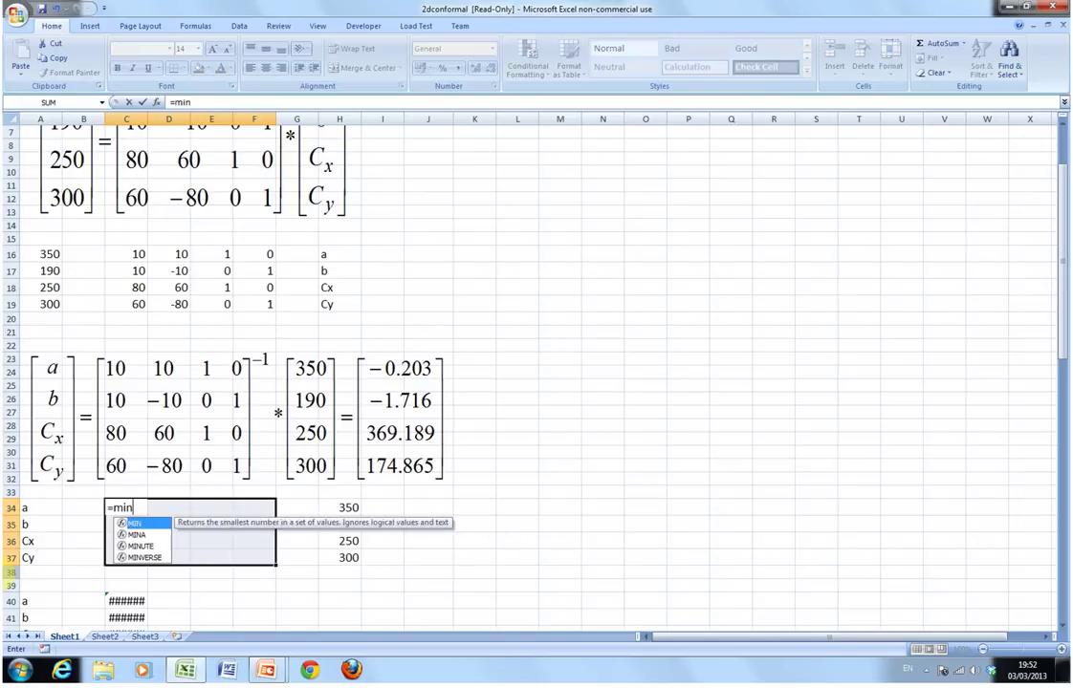
type("verse(")
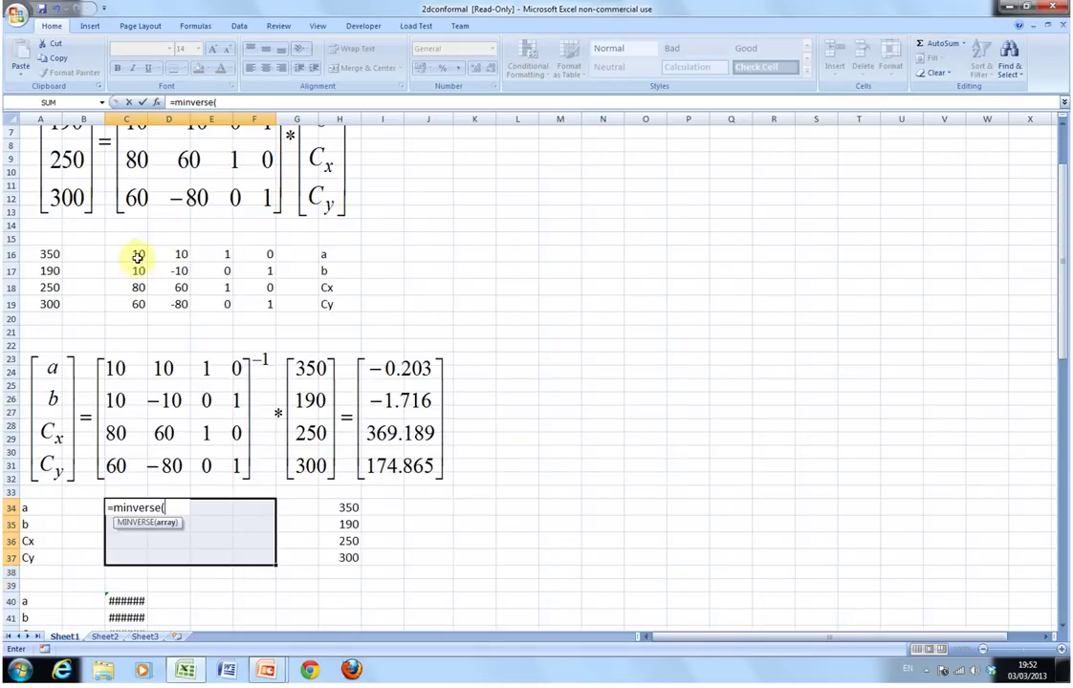
left_click_drag(136, 253, 243, 299)
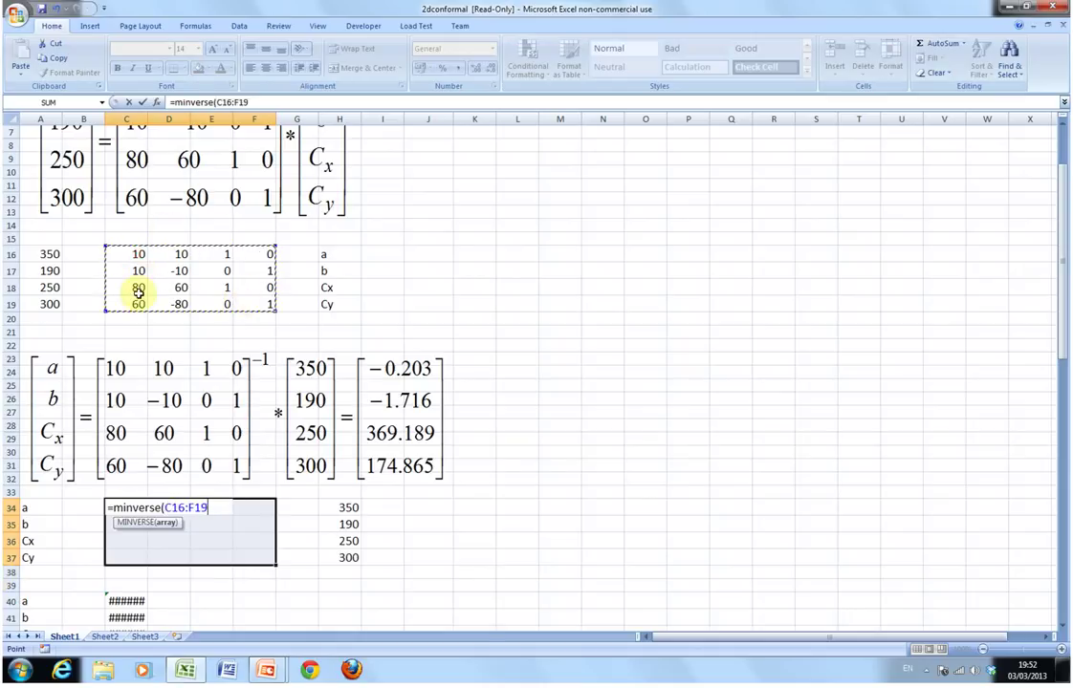
type(")")
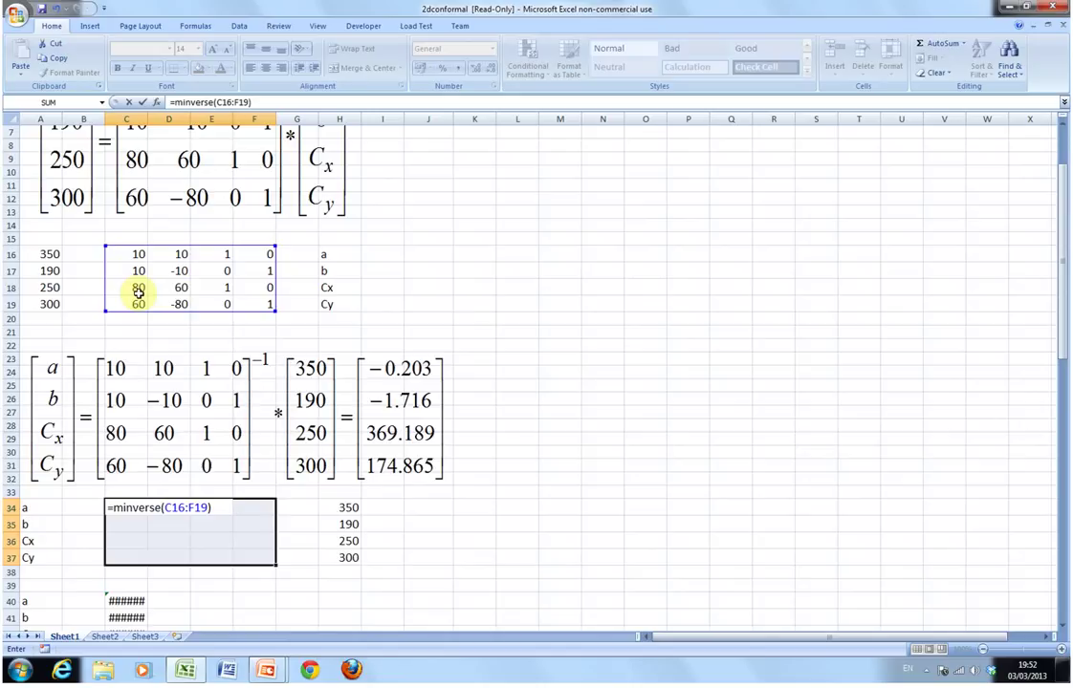
key("ctrl+shift+Return")
Clear the existing parameter results for a, b, Cx and Cy from C40:C43.
key("Down")
key("Down")
key("Down")
key("Down")
key("Down")
key("Down")
key("Down")
key("Down")
key("Down")
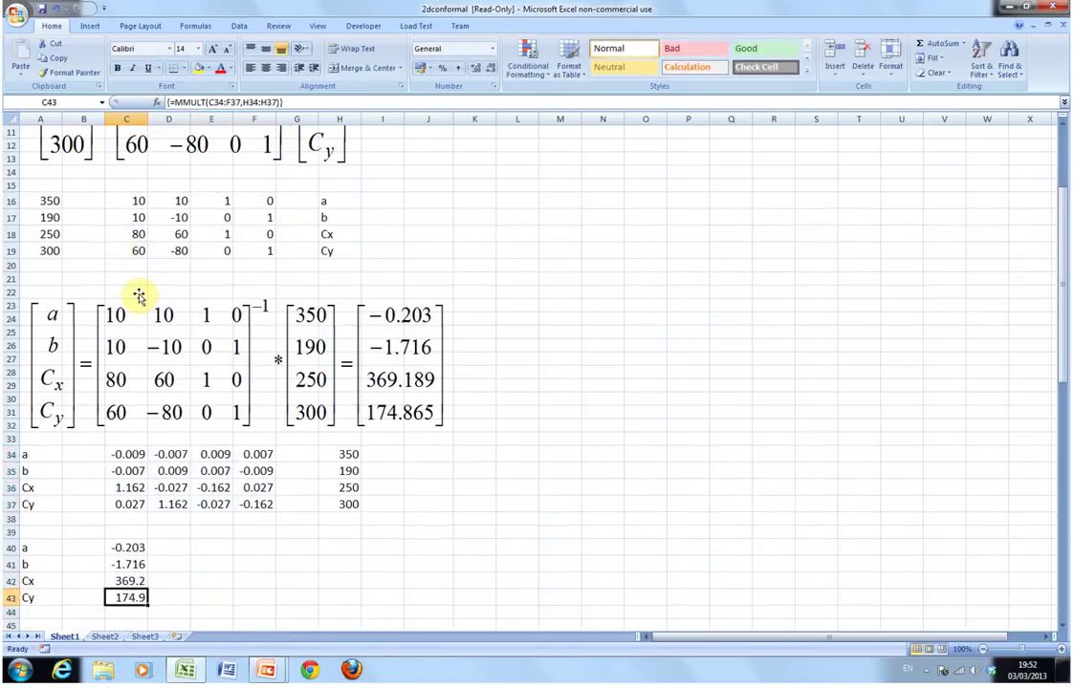
key("Up")
key("Up")
key("Up")
key("shift+Down")
key("shift+Down")
key("shift+Down")
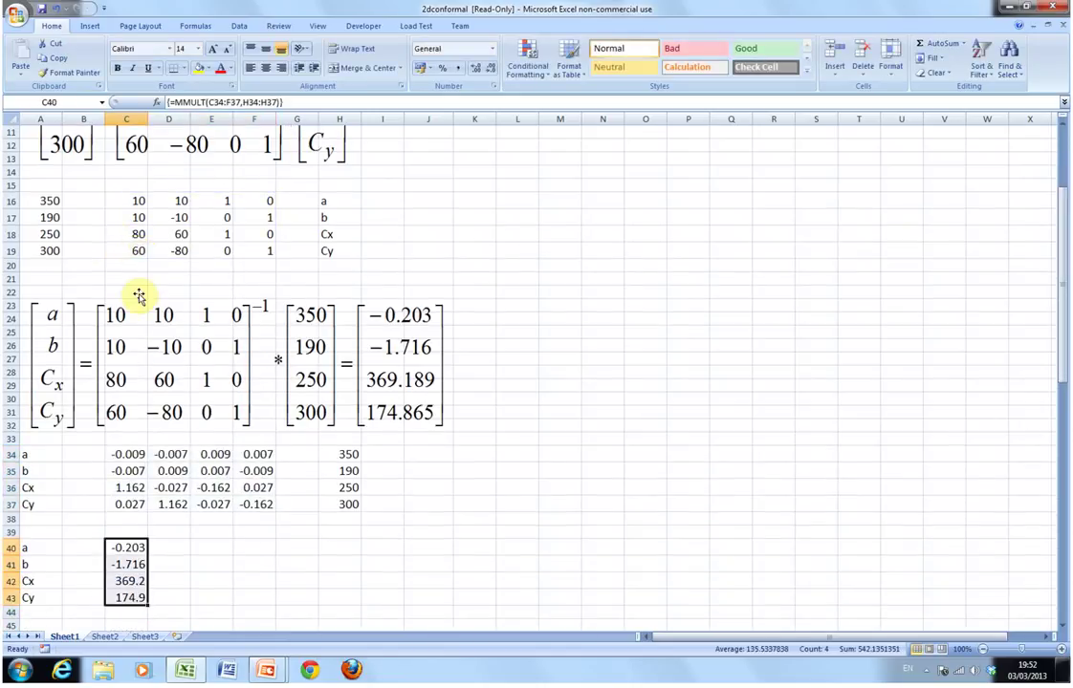
key("Delete")
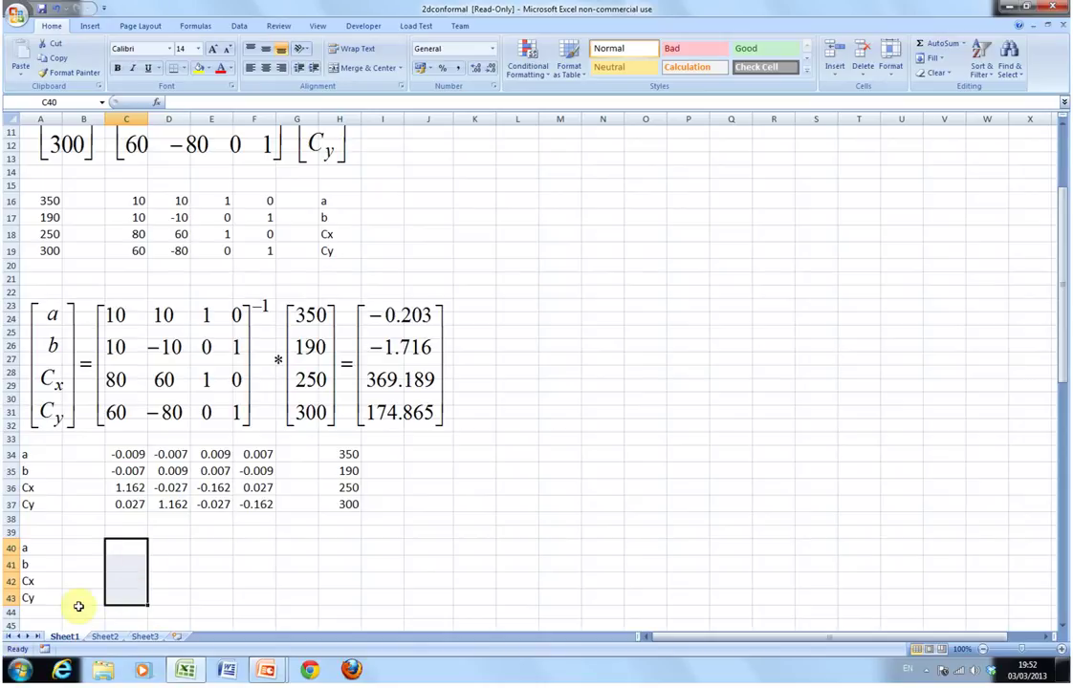
Compute a, b, Cx and Cy in C40:C43 with the array formula =MMULT(C34:F37,H34:H37).
type("=m")
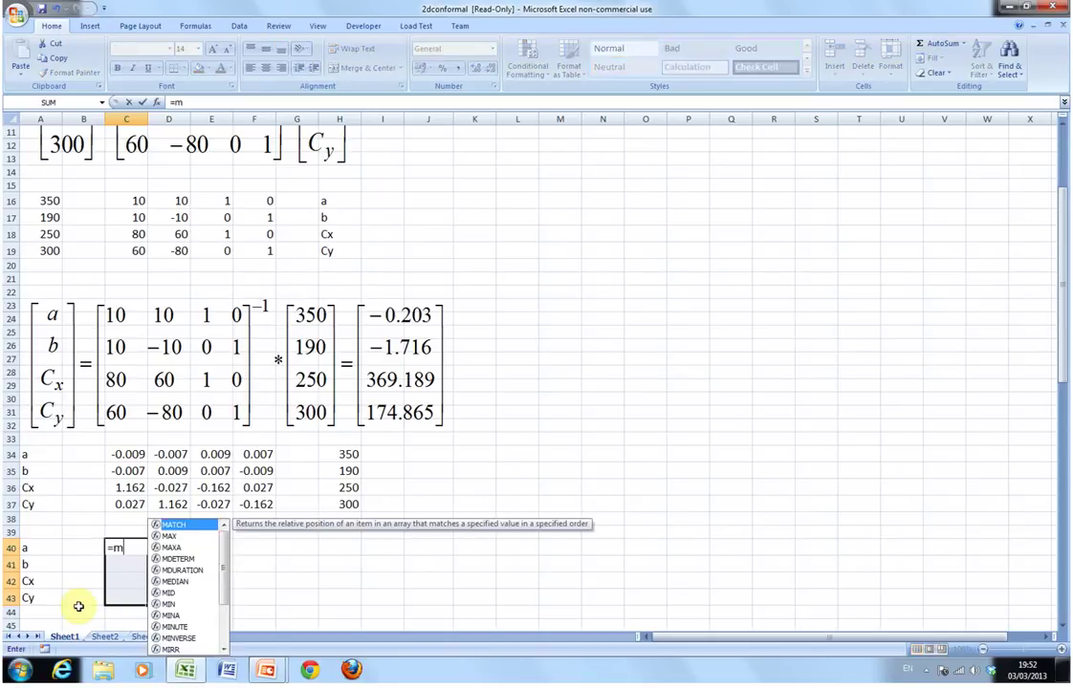
type("mult(")
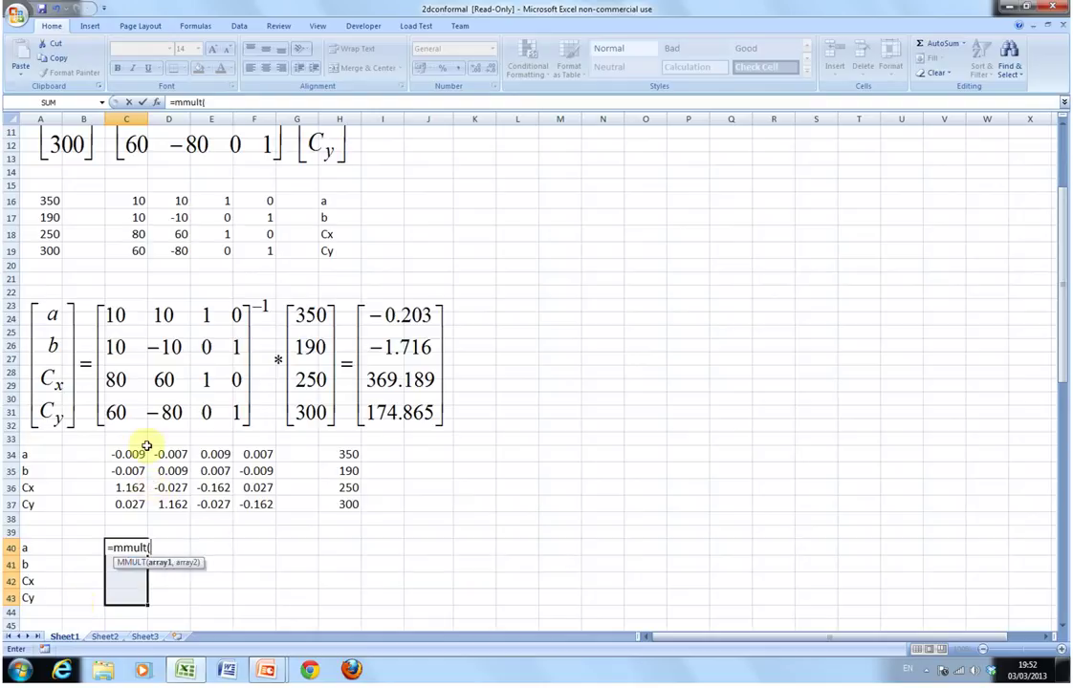
left_click_drag(136, 451, 257, 504)
type(",")
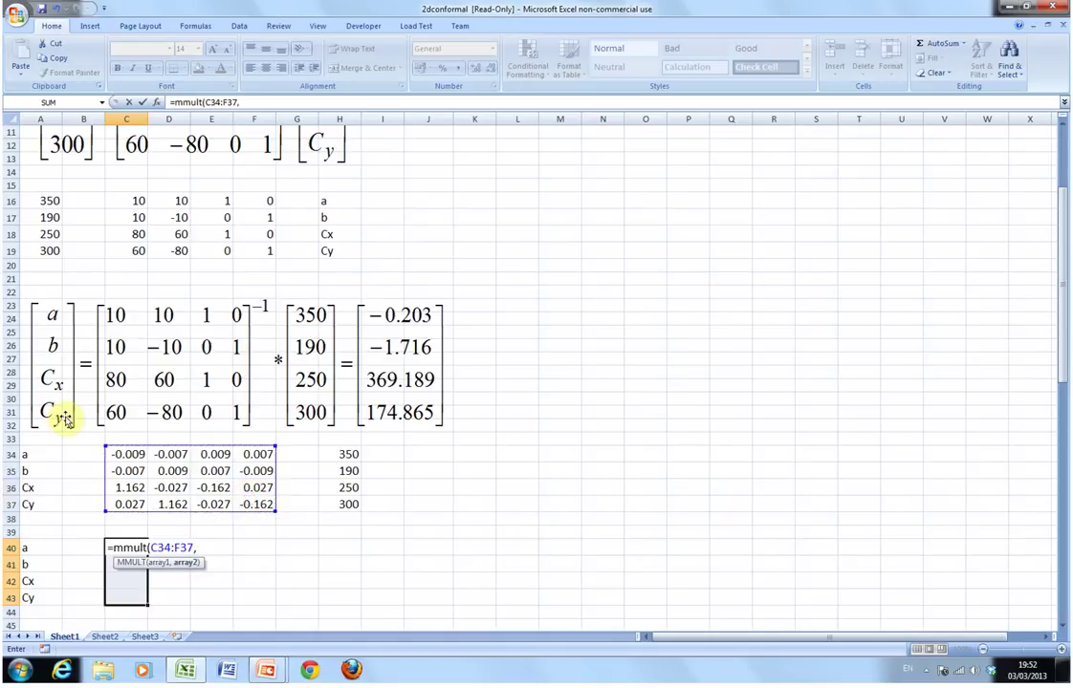
left_click_drag(352, 449, 346, 504)
type(")")
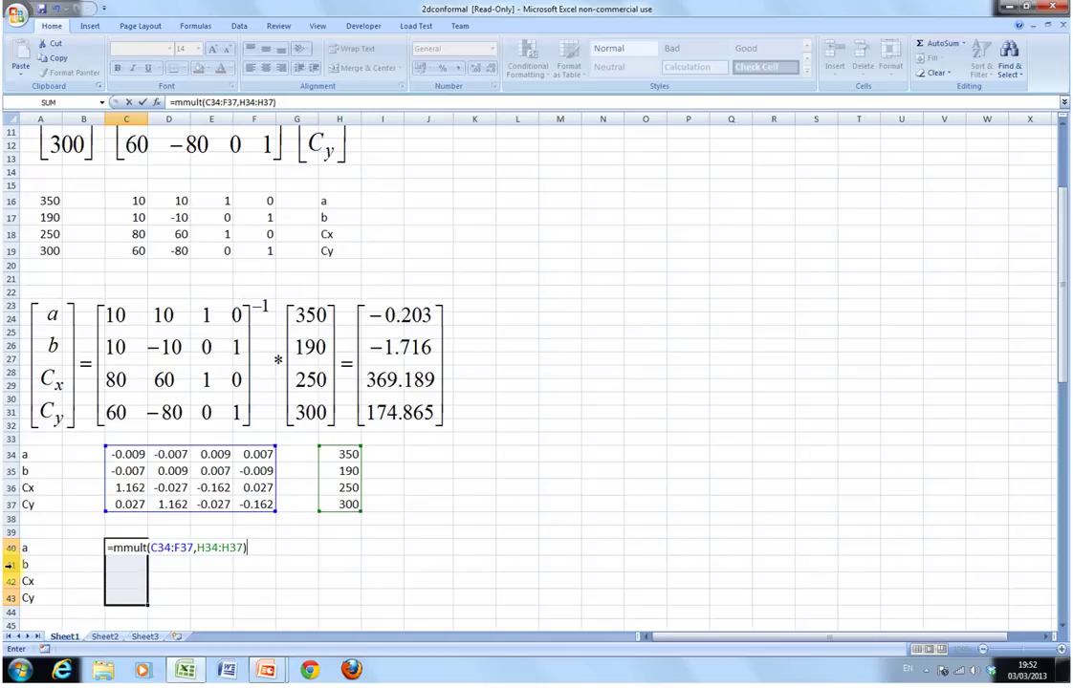
key("ctrl+shift+Return")
Examine the worked transformation of the given point in rows 47 to 66.
key("Down")
key("Down")
key("Down")
key("Down")
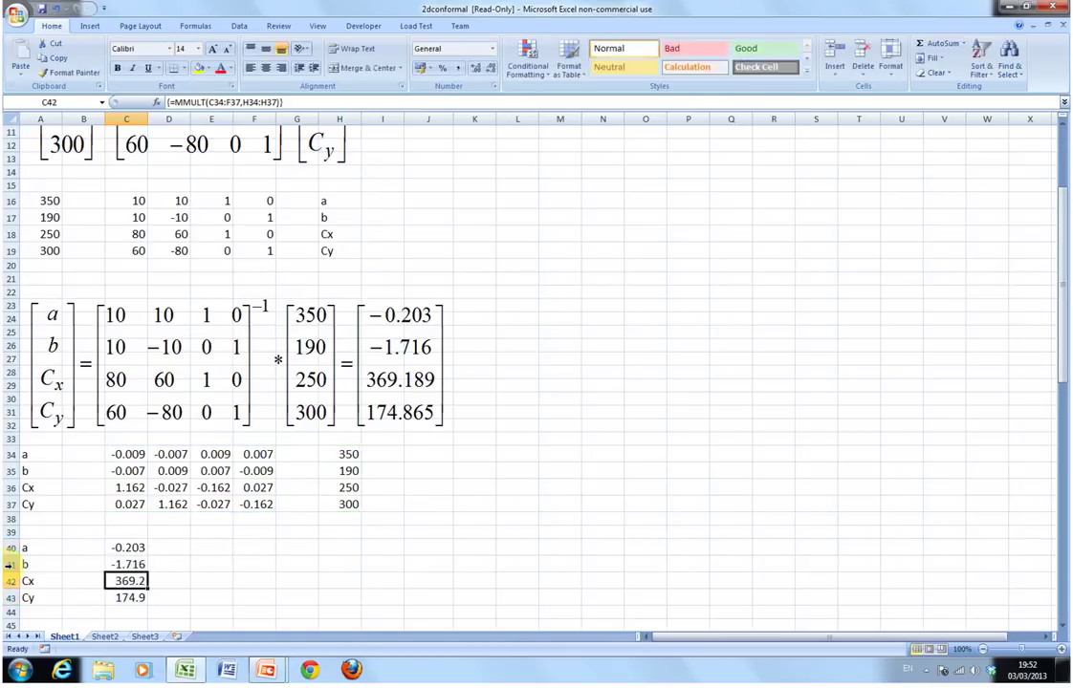
key("Down")
key("Down")
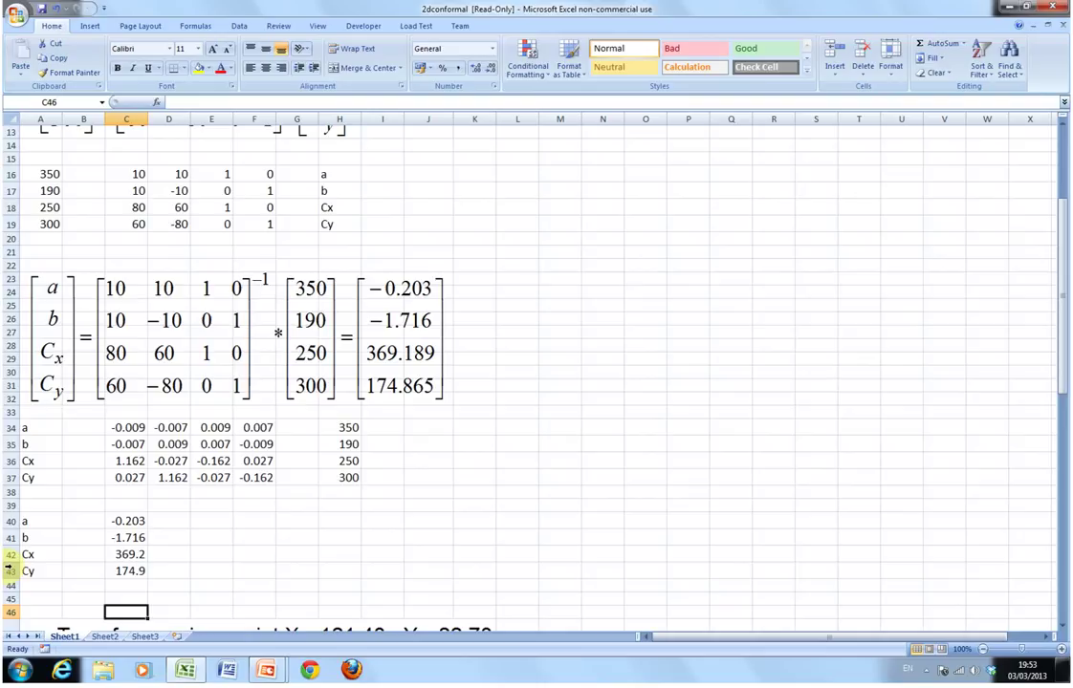
key("Down")
key("Down")
key("Down")
key("Down")
key("Down")
key("Down")
key("Down")
key("Down")
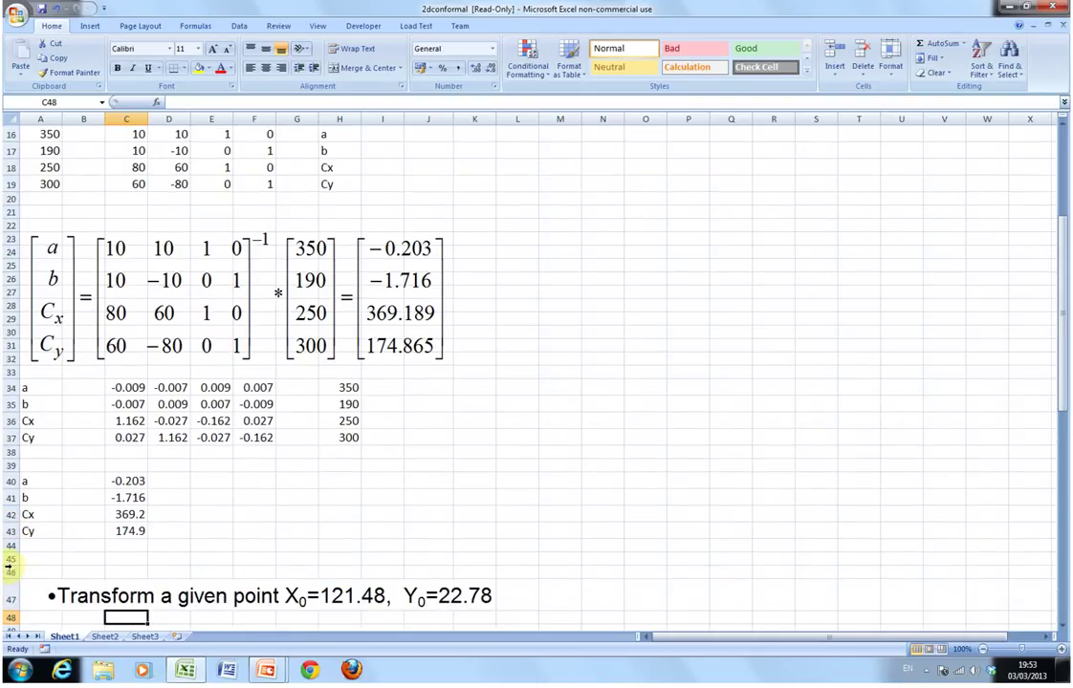
key("Down")
key("Down")
key("Down")
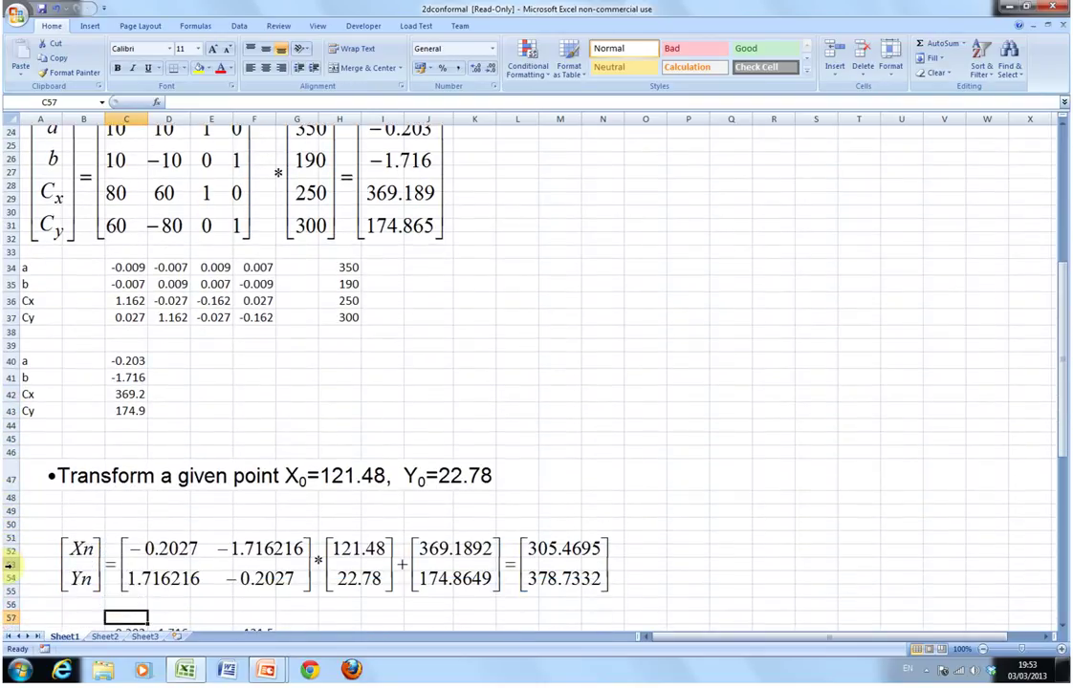
key("Down")
key("Down")
key("Down")
key("Down")
key("Down")
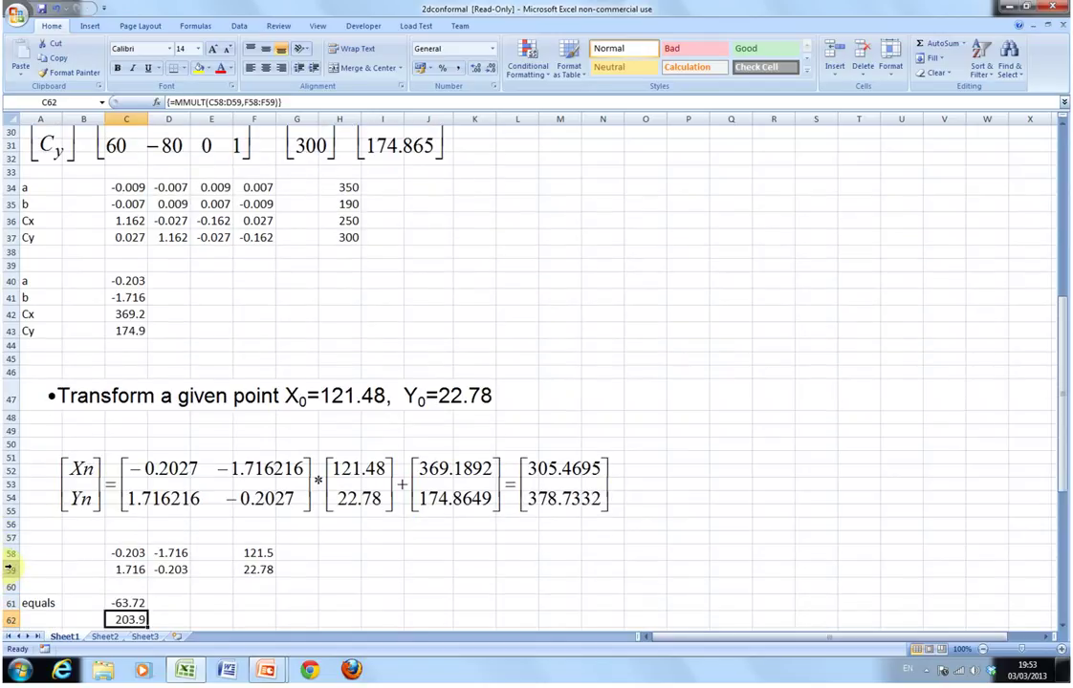
key("Down")
key("Down")
key("Down")
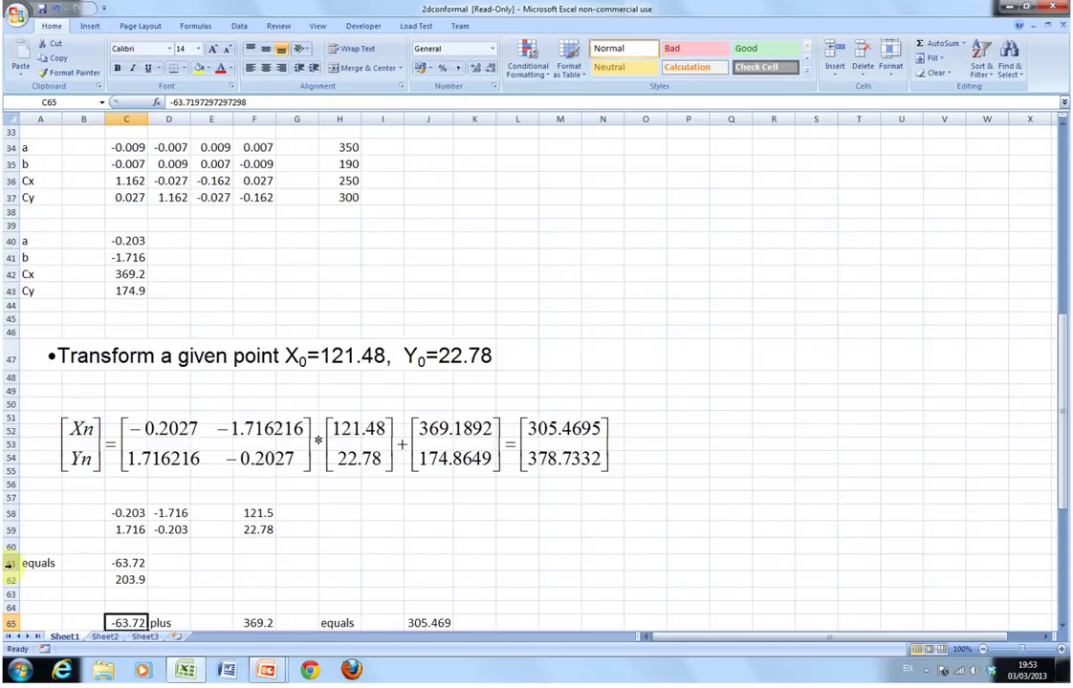
key("Down")
key("Down")
key("Down")
key("Up")
key("Up")
key("Up")
key("Up")
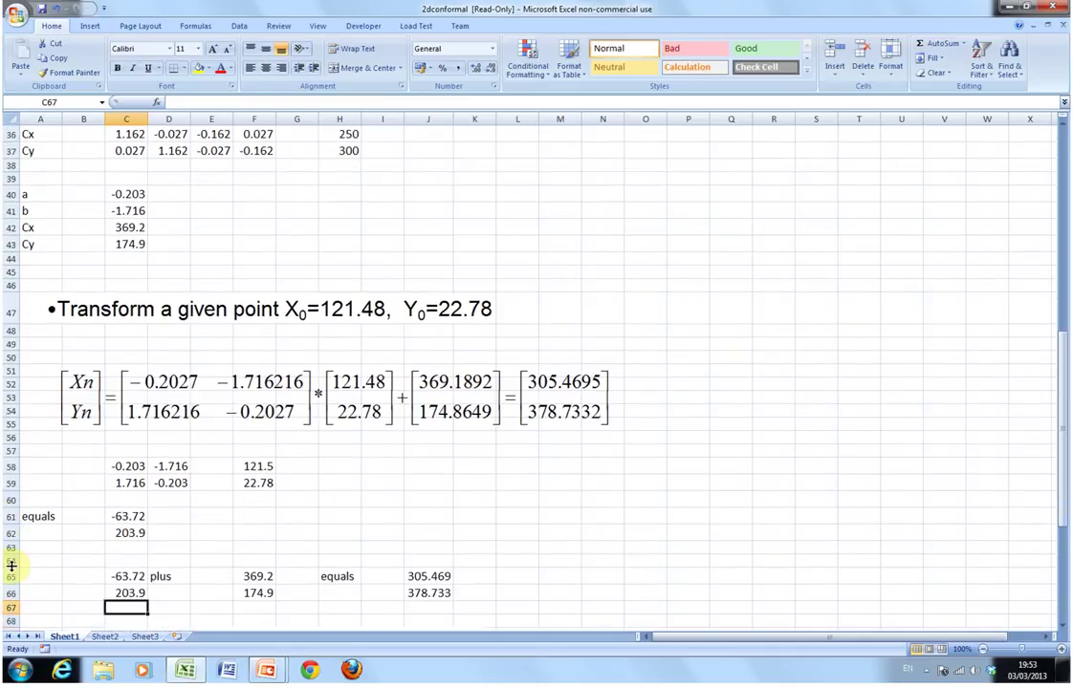
Inspect the formula in J65 that adds the translation to the rotated X coordinate.
key("Down")
key("Right")
key("Right")
key("Right")
key("Right")
key("Right")
key("Right")
key("Right")
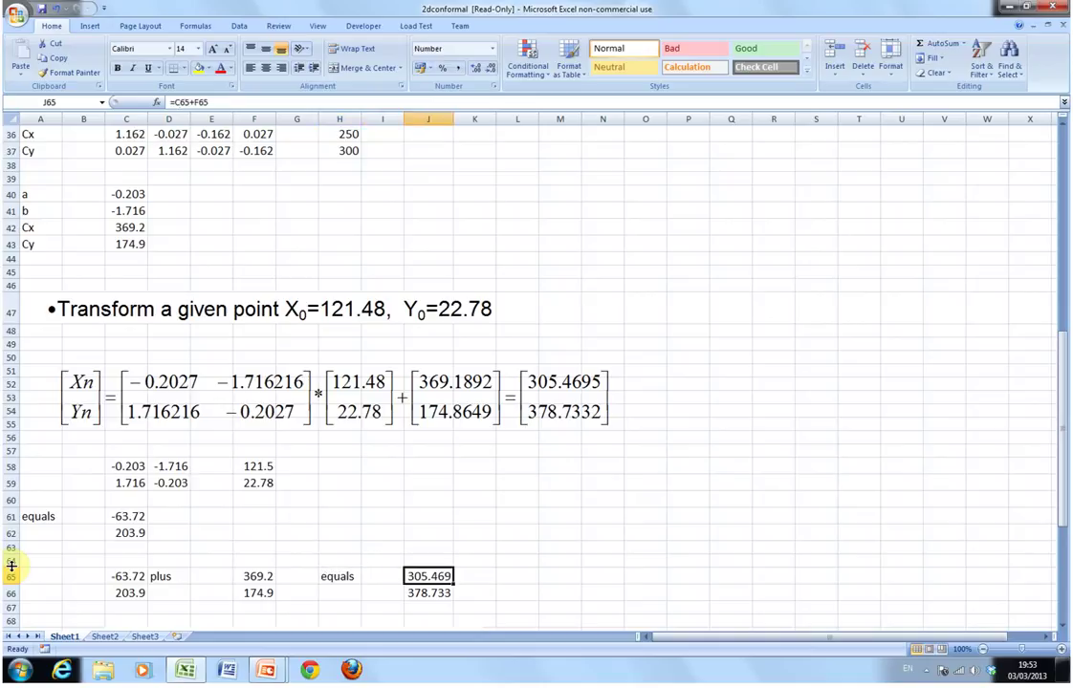
Inspect which ranges the matrix multiplication formula in C62 refers to.
key("Left")
key("Left")
key("Left")
key("Left")
key("Left")
key("Left")
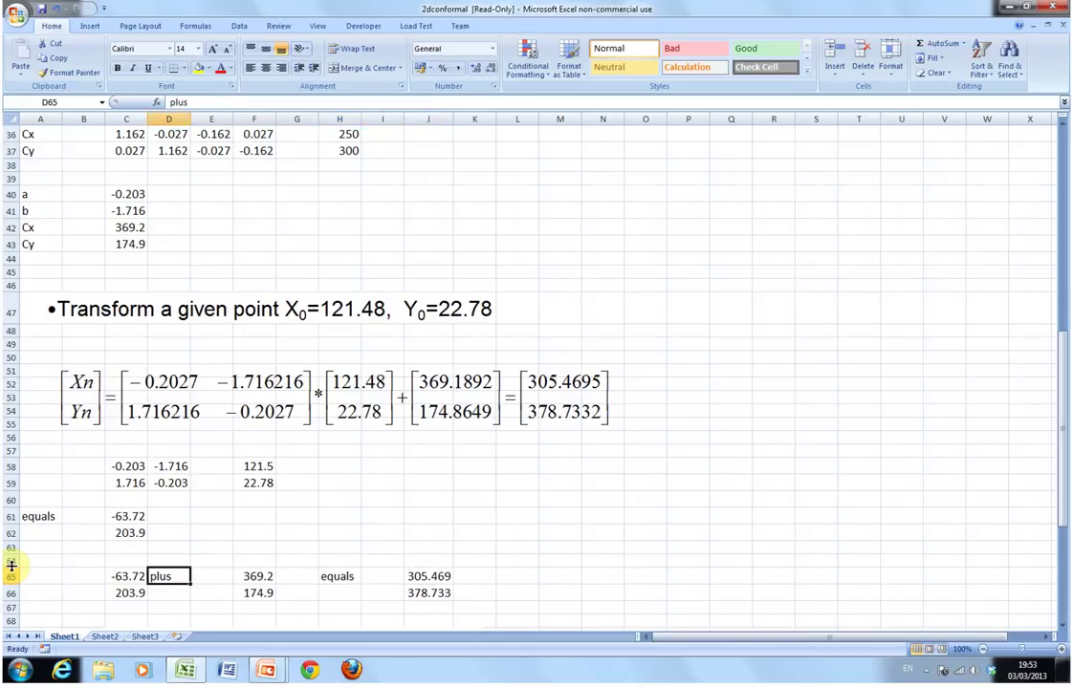
key("Up")
key("Up")
key("Up")
key("Left")
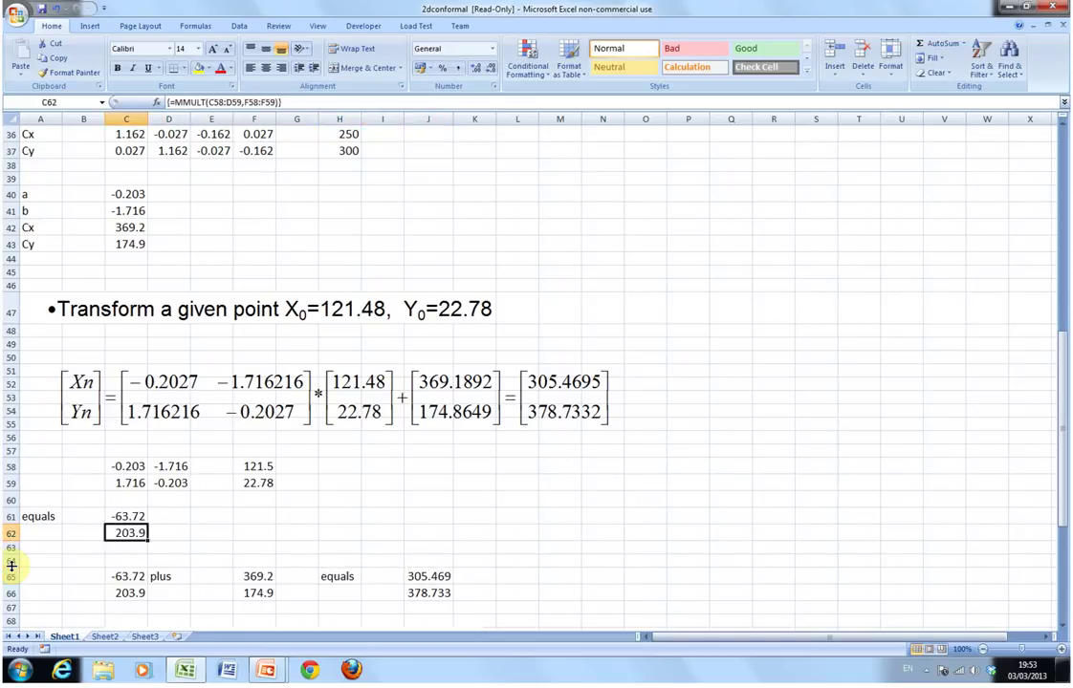
key("F2")
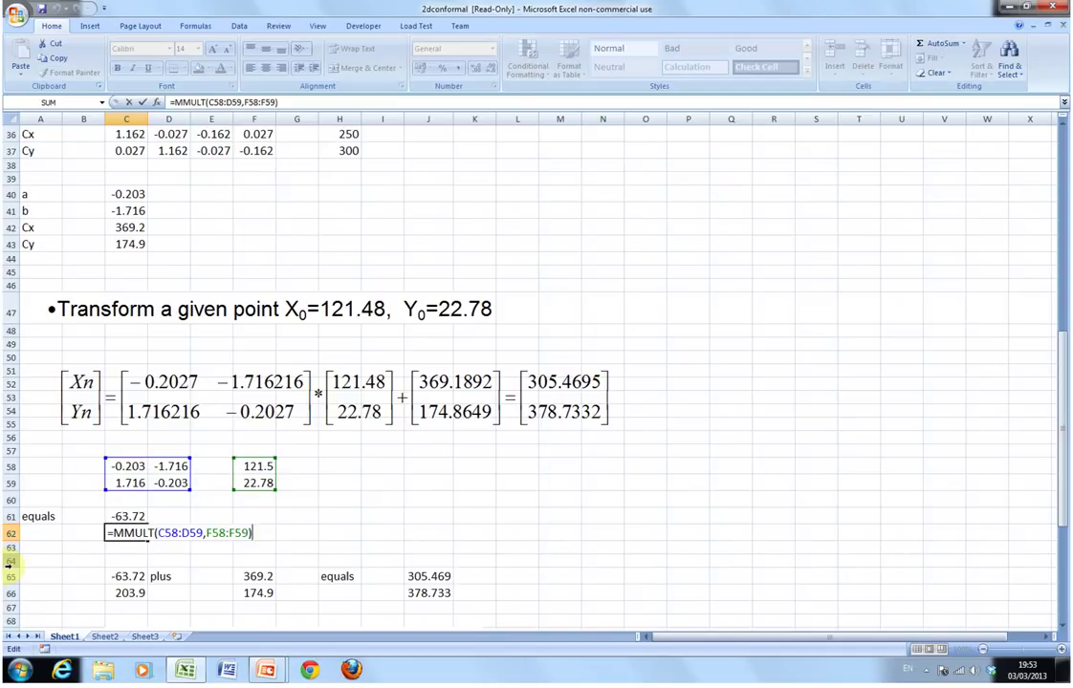
key("Return")
Examine the scale factor and rotation angle section in rows 70 to 85.
key("Down")
key("Down")
key("Down")
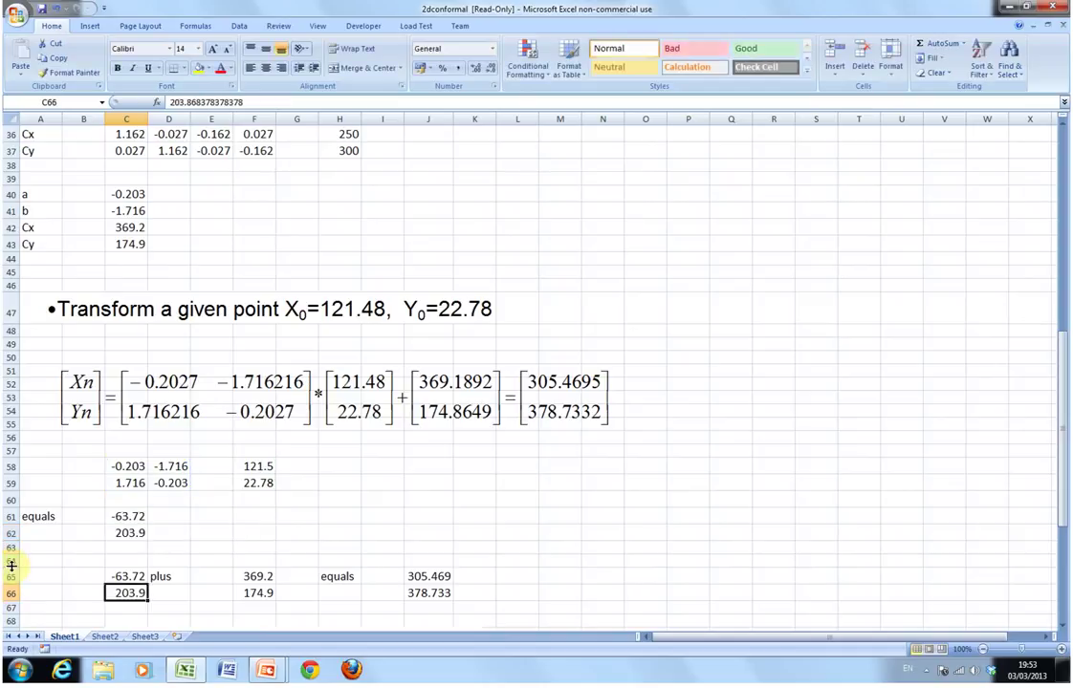
key("Down")
key("Down")
key("Down")
key("Down")
key("Down")
key("Down")
key("Down")
key("Down")
key("Down")
key("Down")
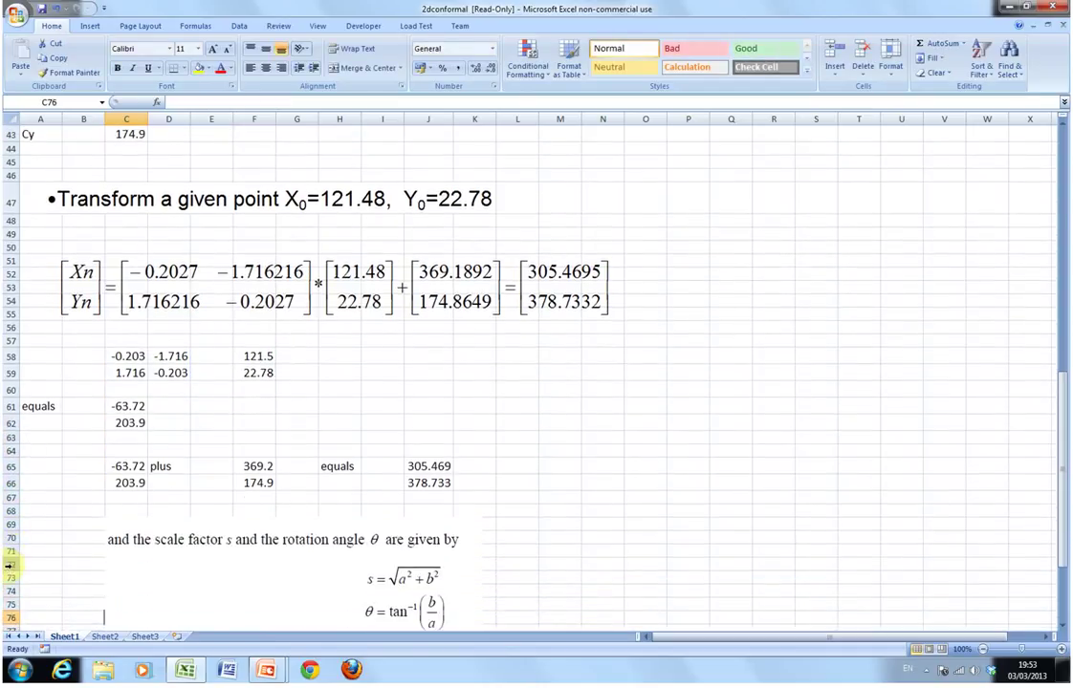
key("Down")
key("Down")
key("Down")
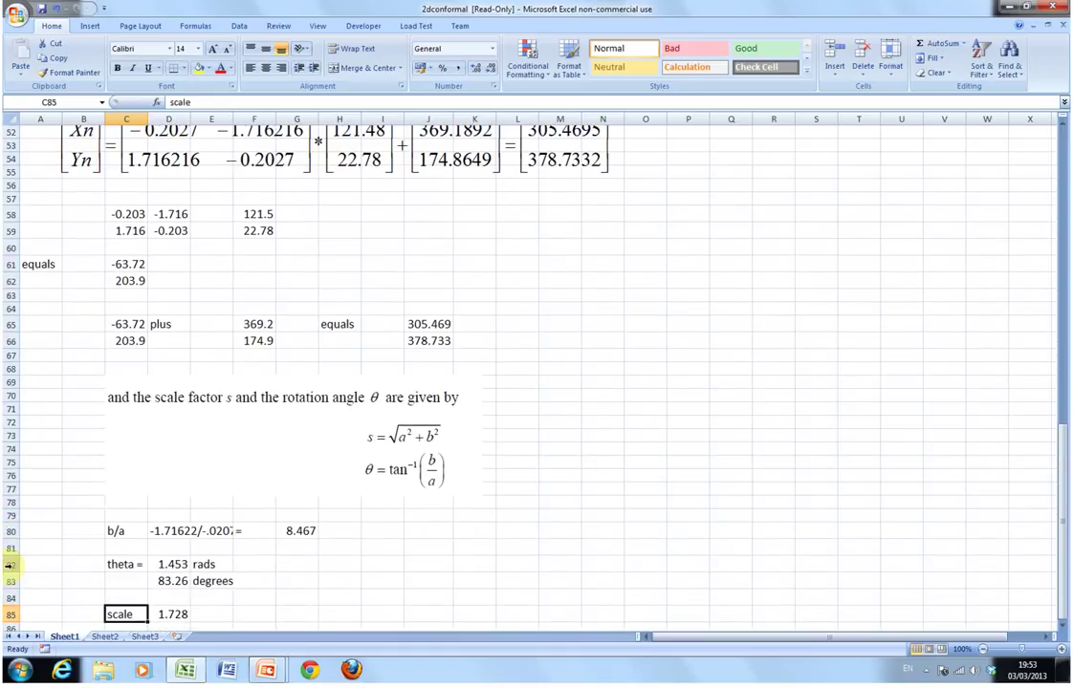
Examine the b/a ratio expression in D80 and the theta rows below it.
key("Up")
key("Up")
key("Up")
key("Up")
key("Up")
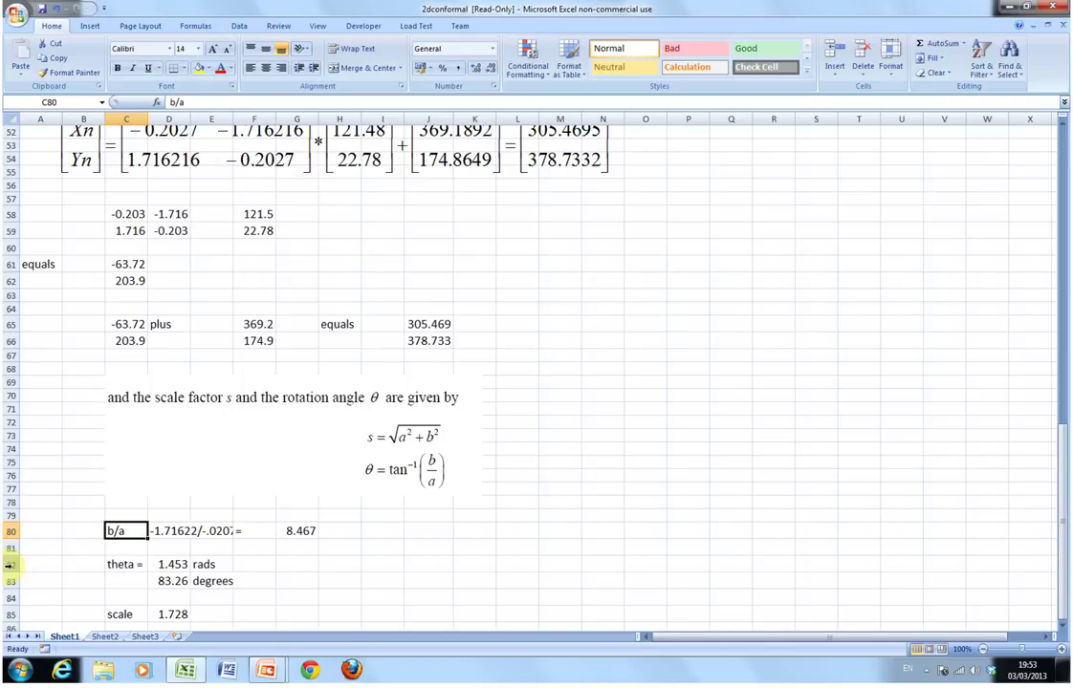
key("Down")
key("Down")
key("Down")
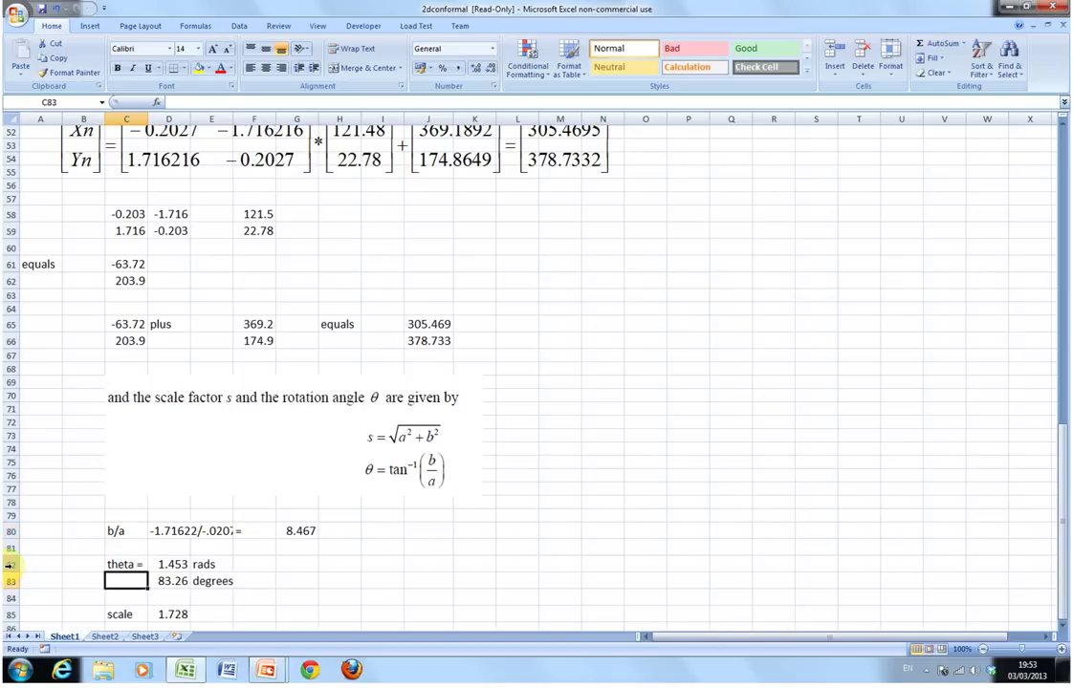
key("Up")
key("Up")
key("Up")
key("Right")
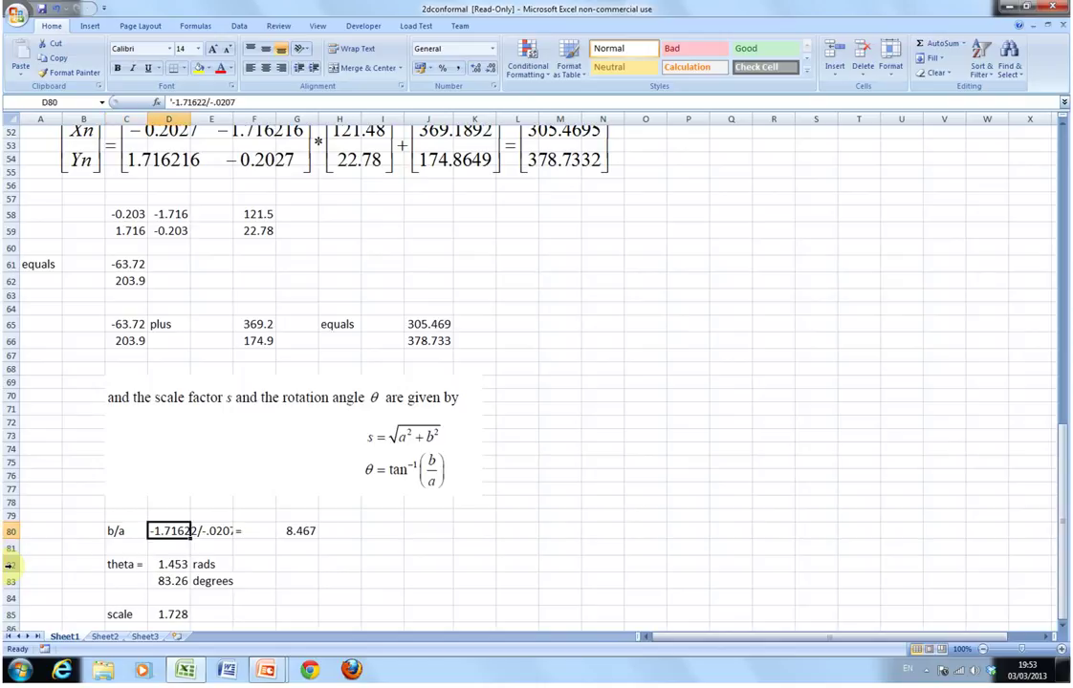
Check the b and a coefficients in cells D58 and C58 of the rotation matrix.
key("Right")
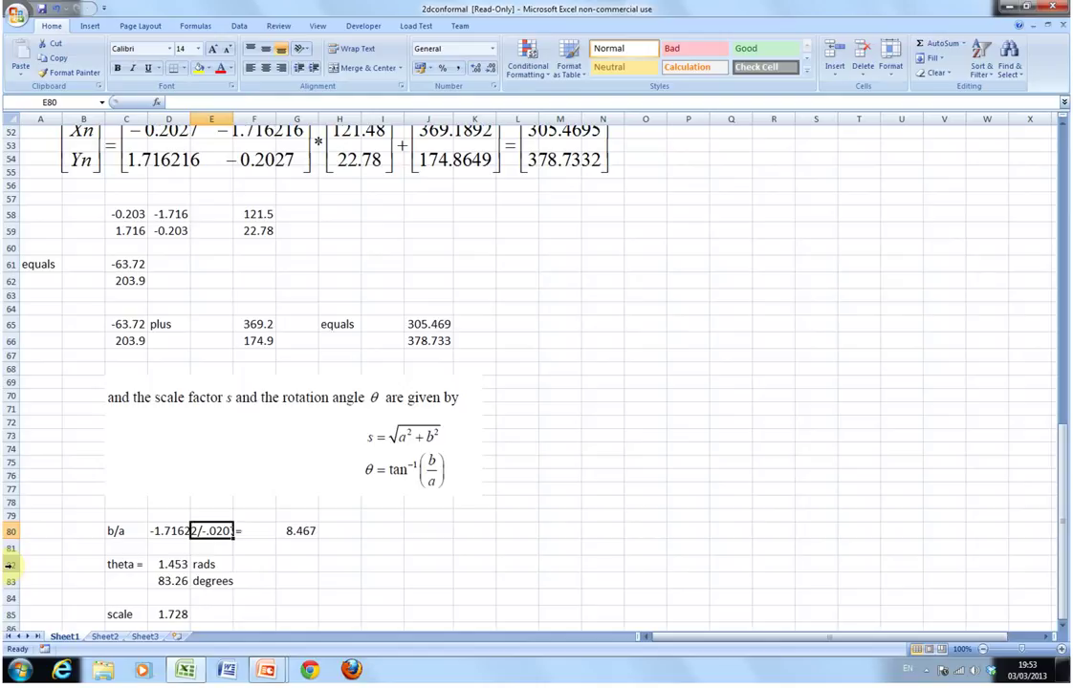
left_click(507, 230)
scroll(452, 284, "up", 1)
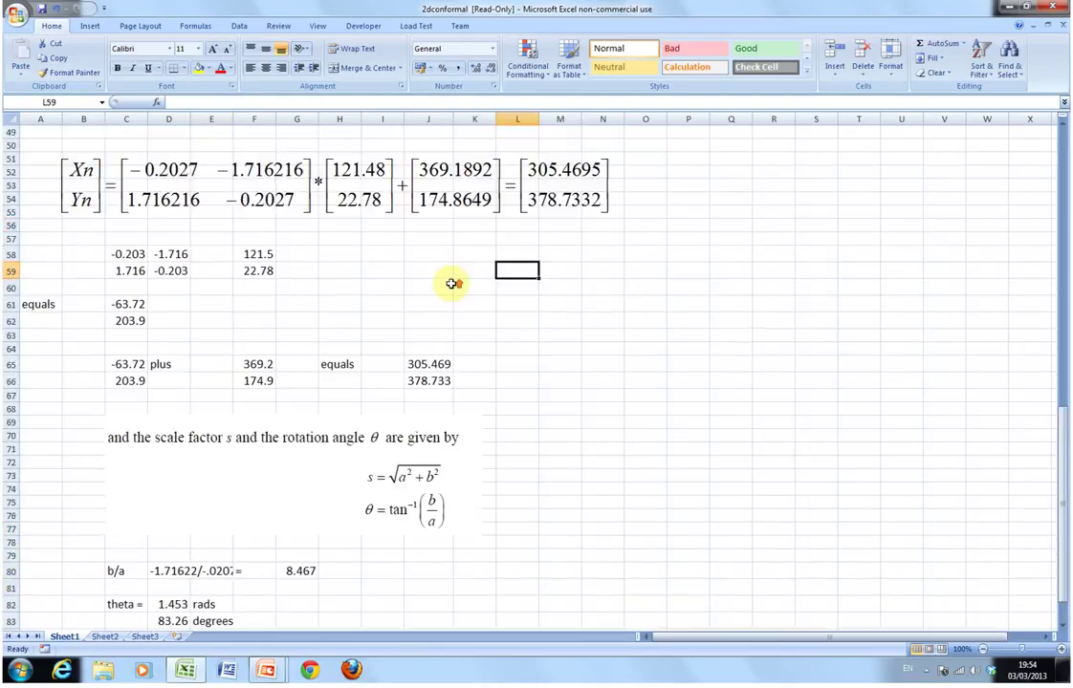
scroll(452, 284, "up", 3)
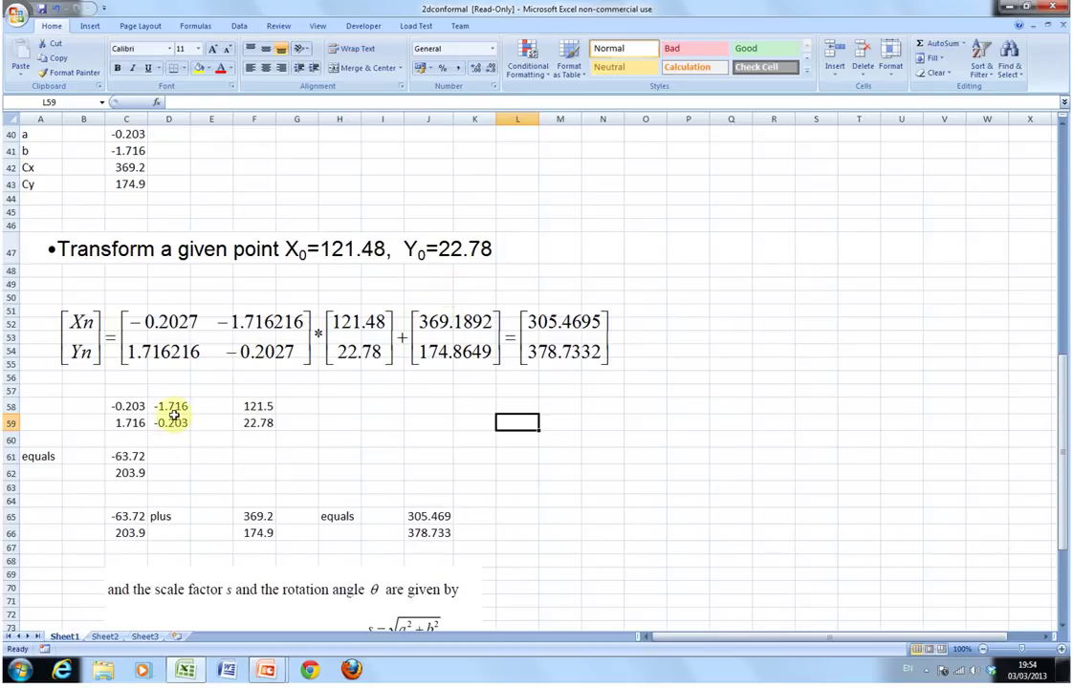
left_click(172, 406)
left_click(129, 406)
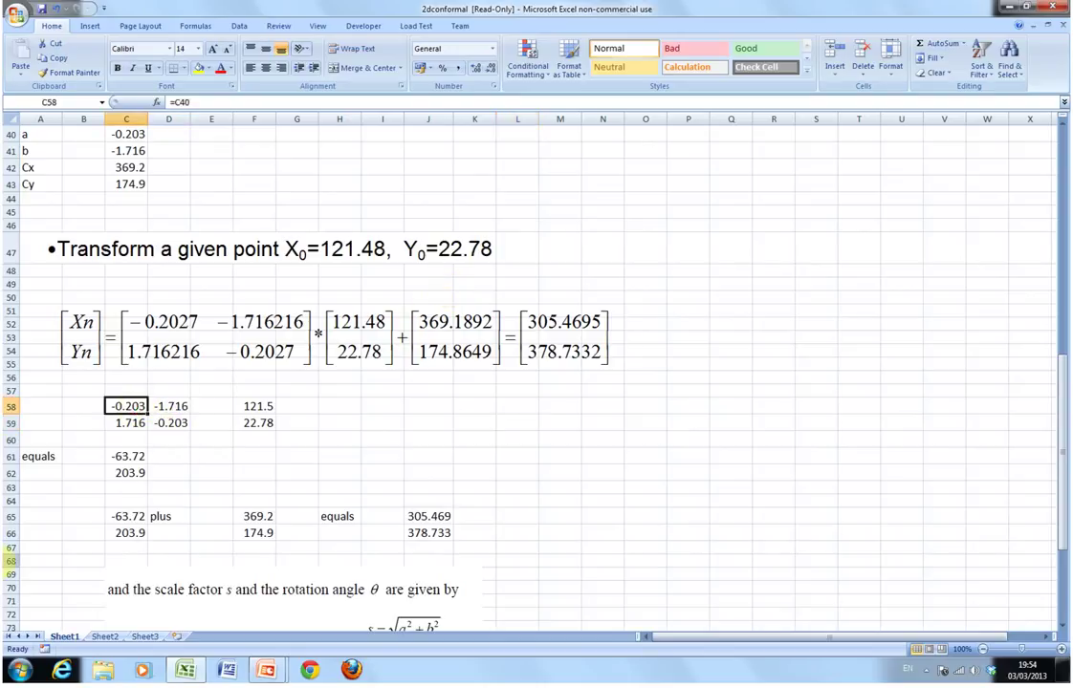
Inspect the formula in G80 that computes the b/a ratio from the matrix coefficients.
key("Down")
key("Down")
key("Down")
key("Down")
key("Down")
key("Down")
key("Down")
key("Down")
key("Down")
key("Down")
key("Down")
key("Down")
key("Down")
key("Down")
key("Down")
key("Down")
key("Down")
key("Down")
key("Down")
key("Down")
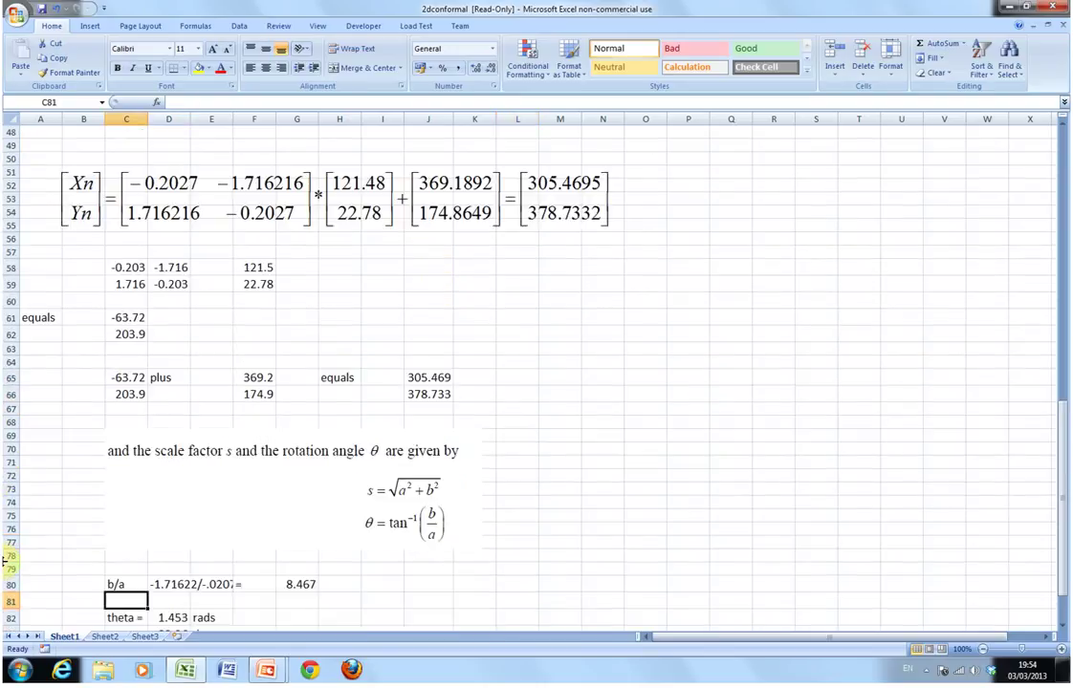
key("Down")
key("Down")
key("Down")
key("Down")
key("Down")
key("Down")
key("Down")
key("Down")
key("Down")
key("Down")
key("Down")
key("Down")
key("Up")
key("Up")
key("Up")
key("Up")
key("Up")
key("Up")
key("Up")
key("Up")
key("Up")
key("Up")
key("Up")
key("Up")
key("Up")
key("Up")
key("Up")
key("Up")
key("Up")
key("Up")
key("Up")
key("Up")
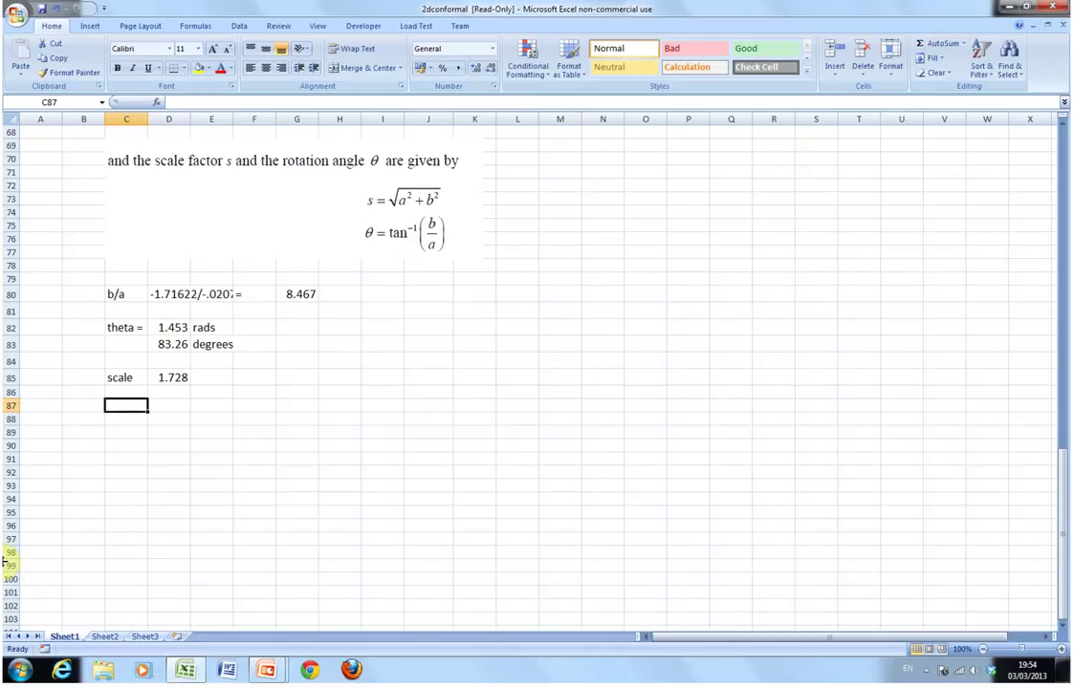
key("Down")
key("Right")
key("Right")
key("Right")
key("Right")
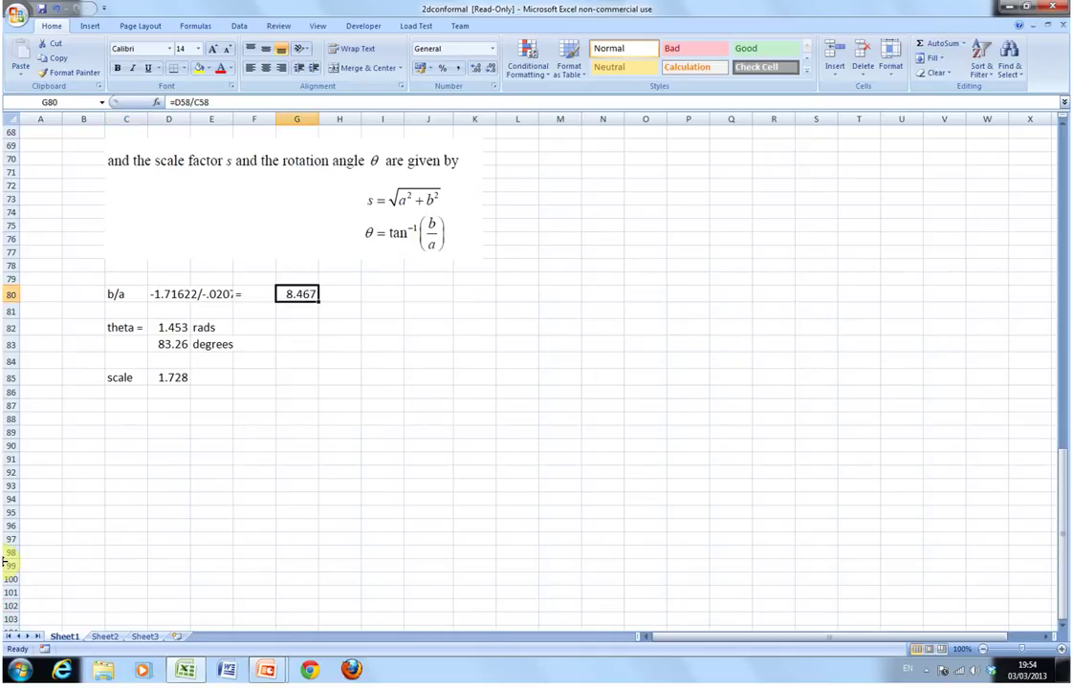
key("Down")
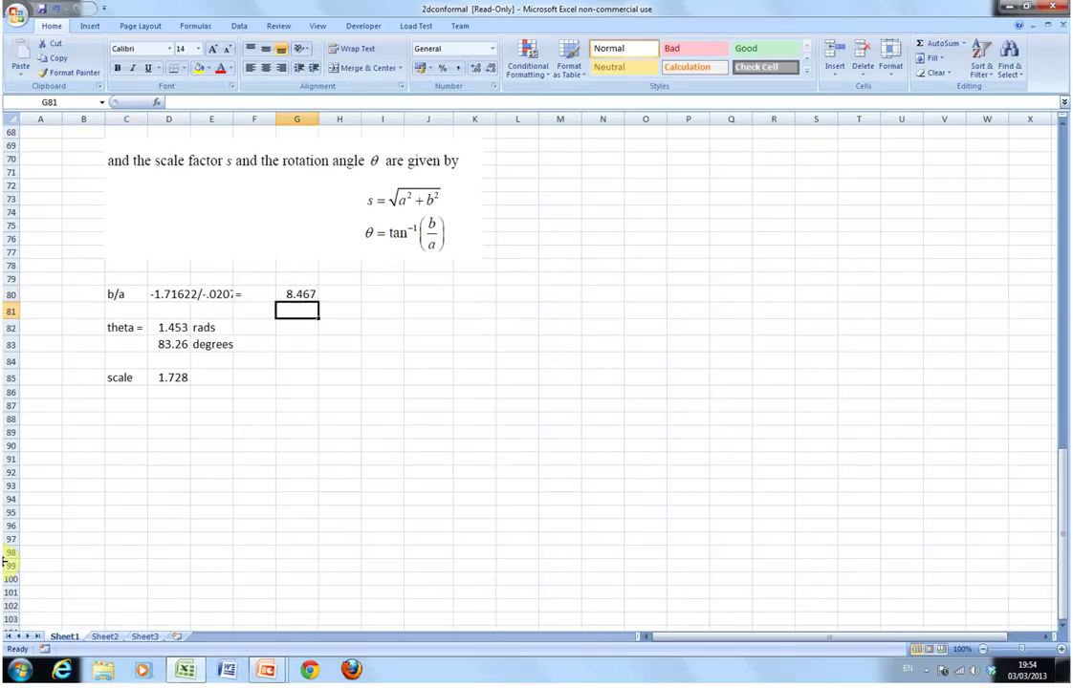
Inspect the arctangent formula in D82 and the cell it refers to for theta in radians.
key("Left")
key("Left")
key("Left")
key("Down")
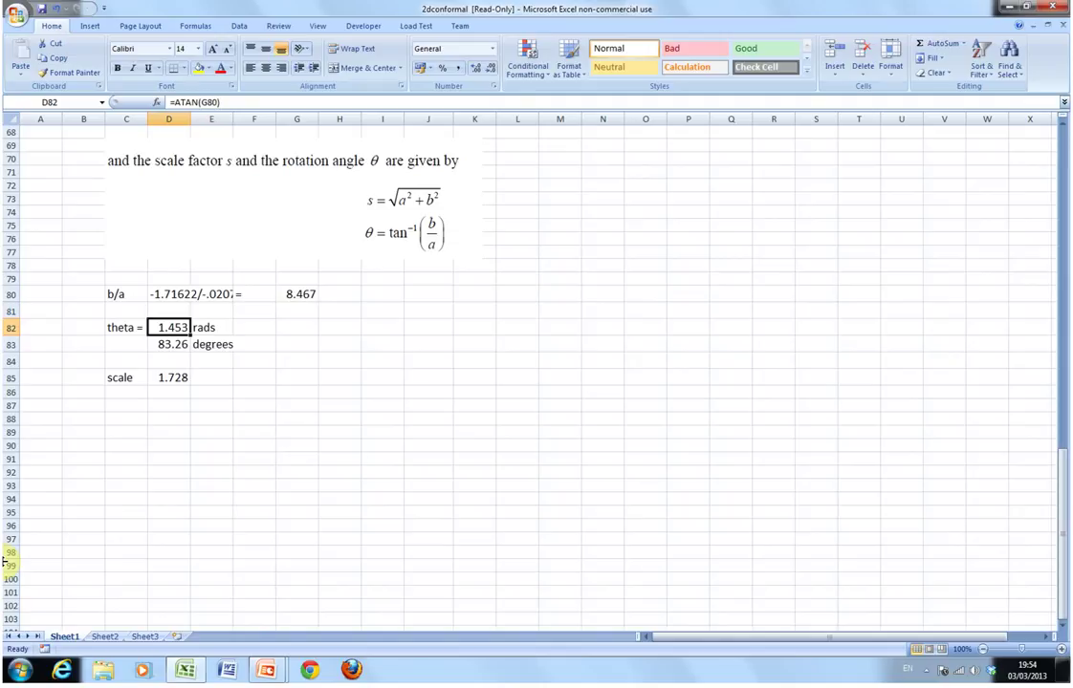
key("F2")
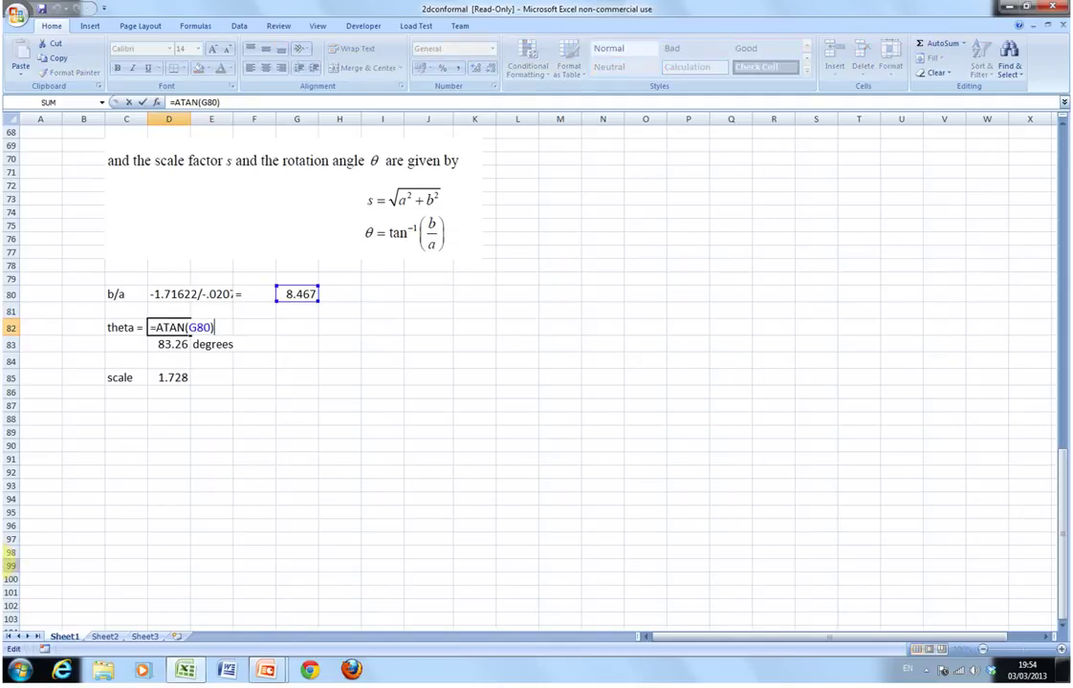
key("Escape")
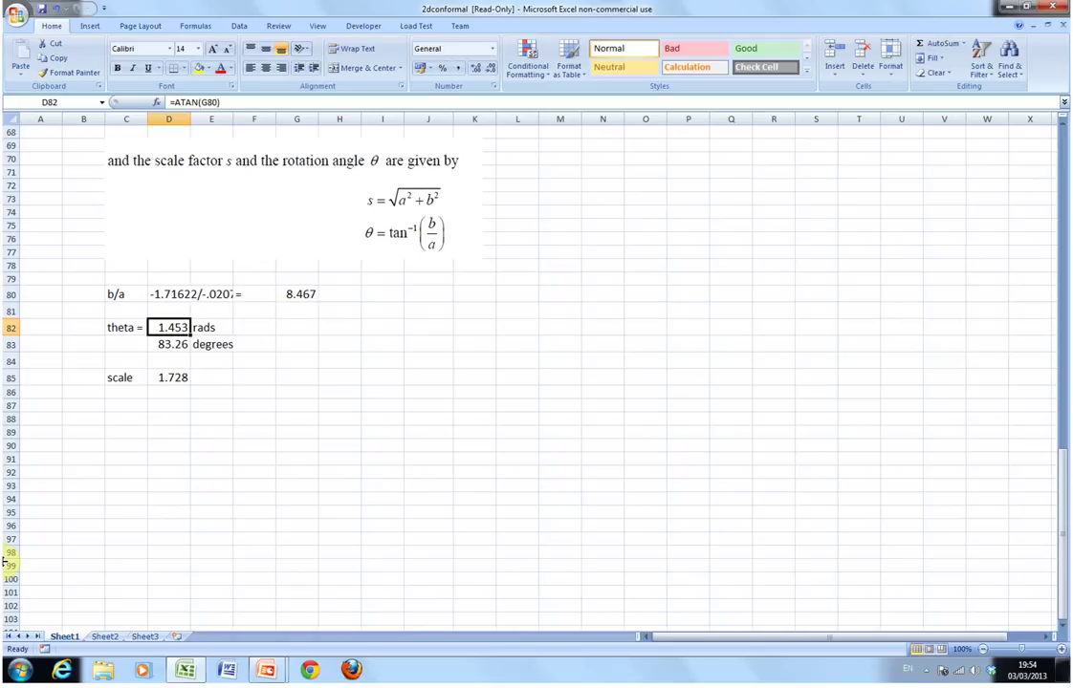
Inspect the formula in D83 that converts theta from radians to degrees.
key("Down")
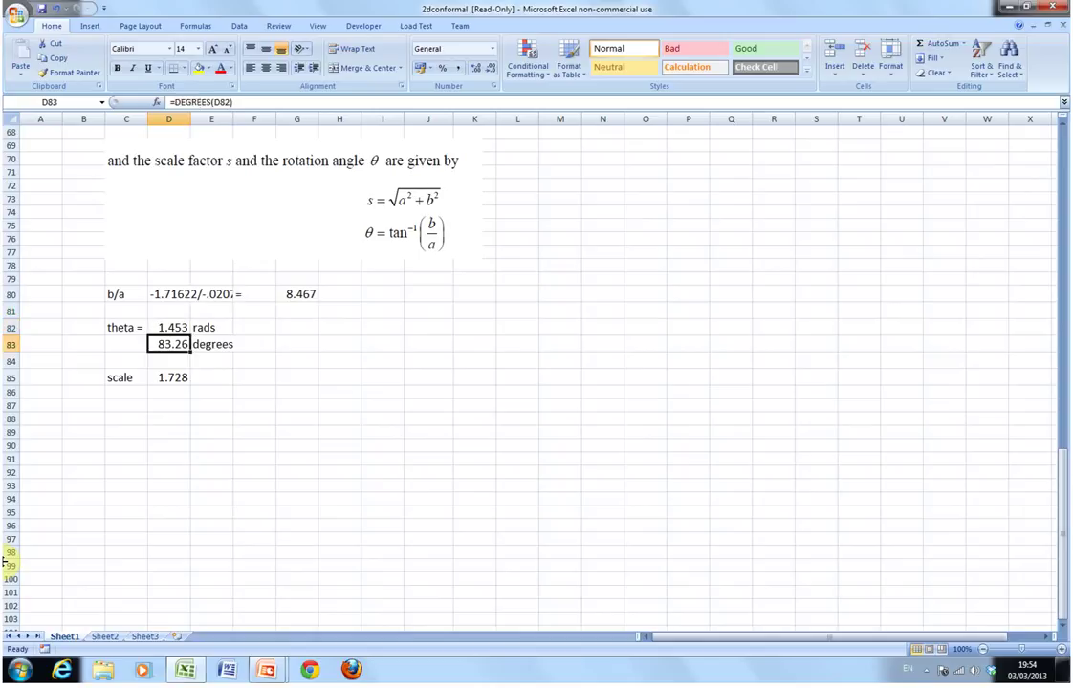
key("F2")
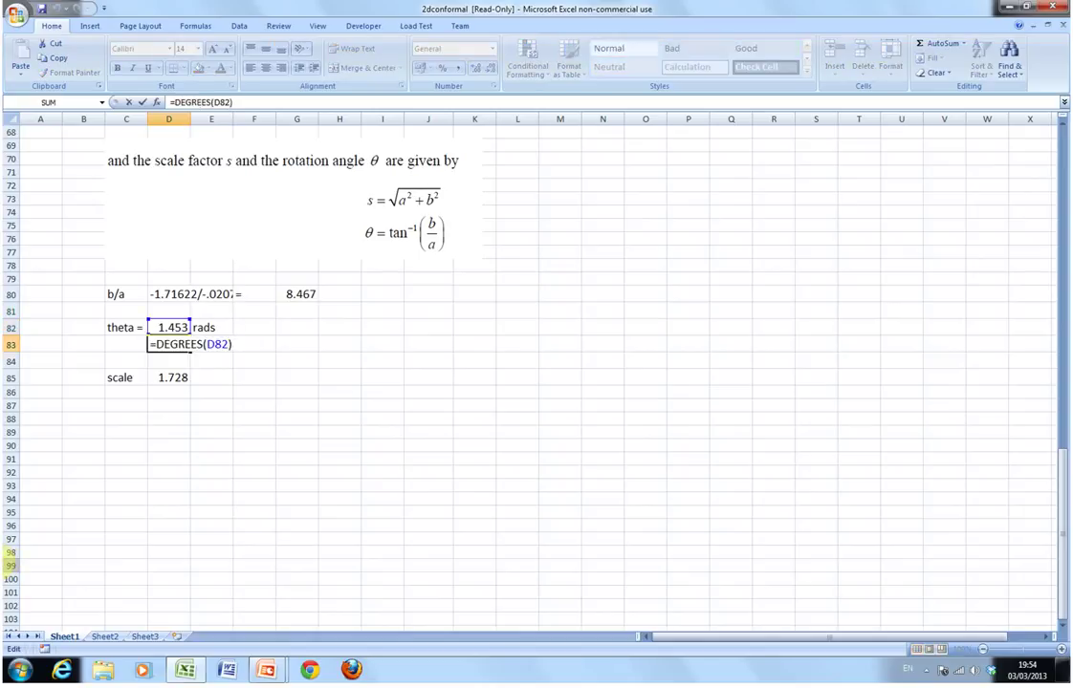
key("ctrl+Return")
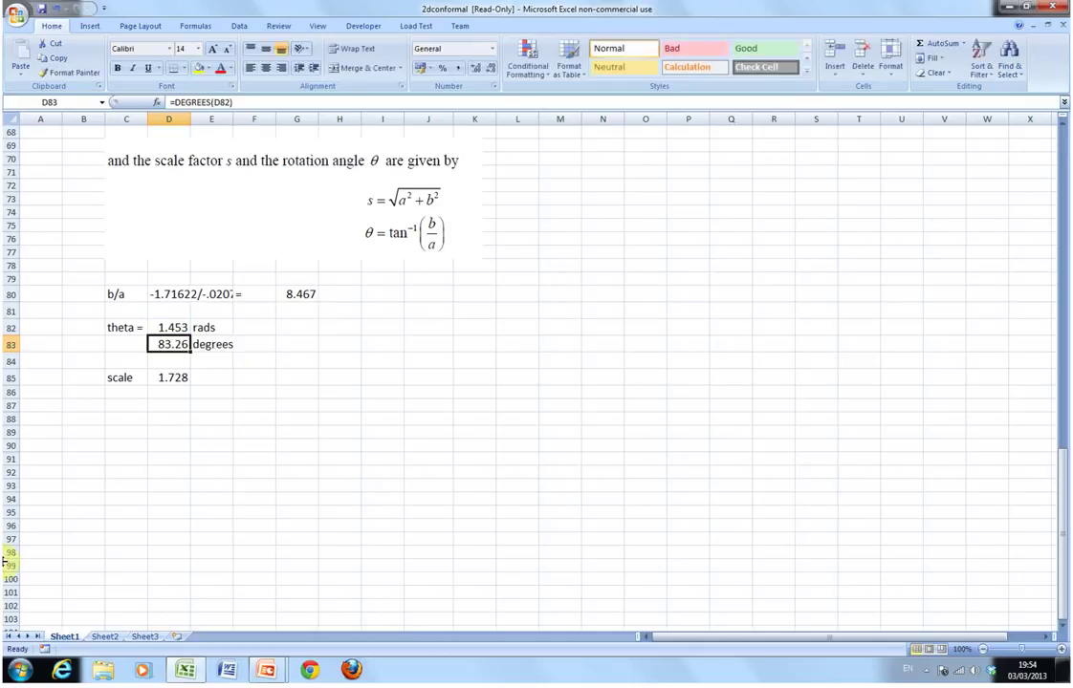
Inspect the square root formula in D85 that computes the scale factor from a and b.
key("Down")
key("Down")
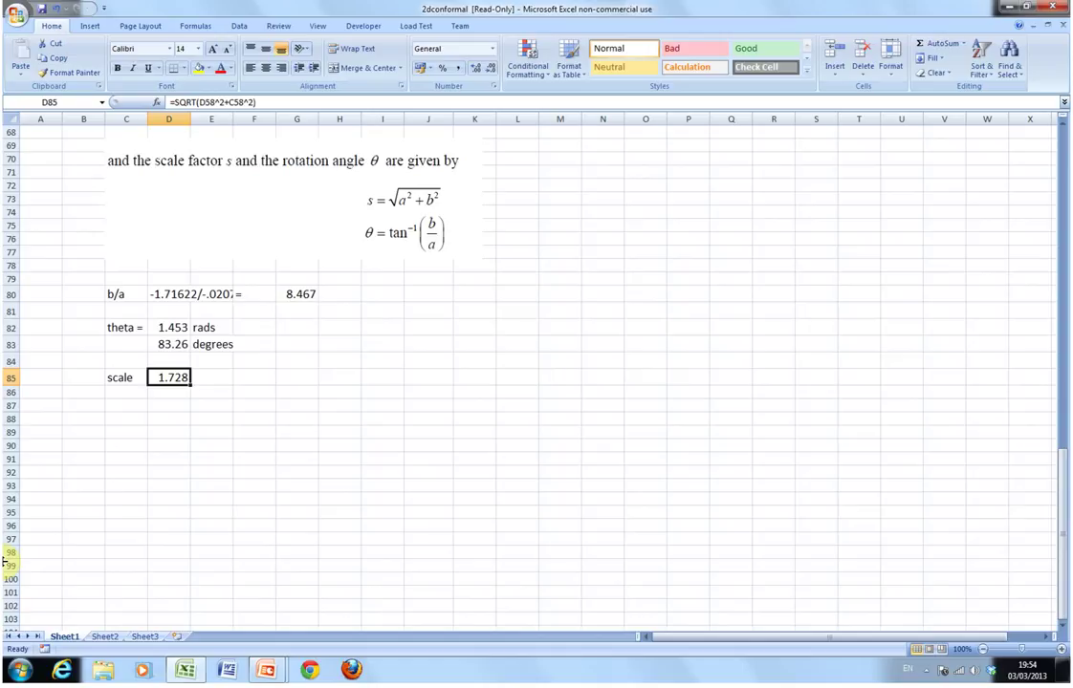
key("F2")
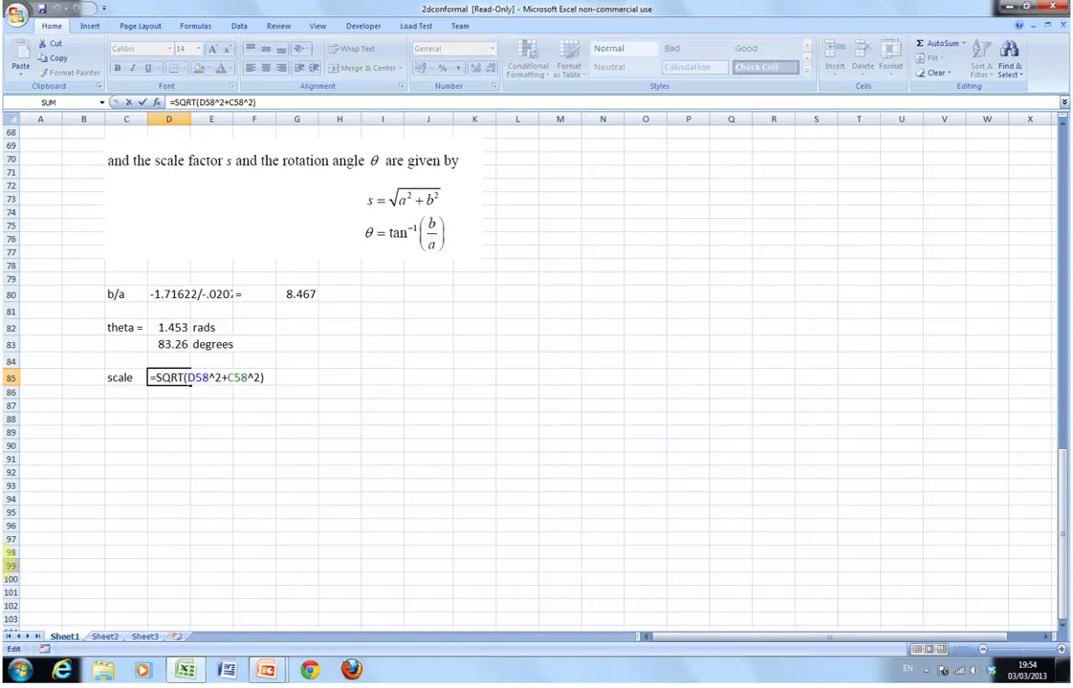
key("ctrl+Return")
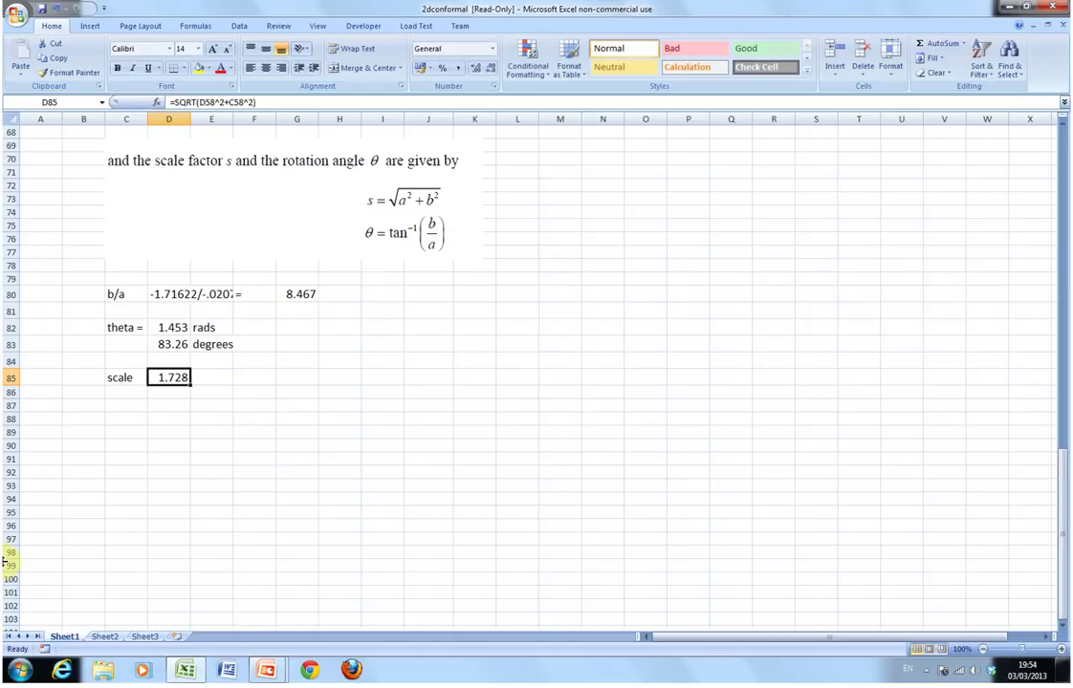
key("Down")
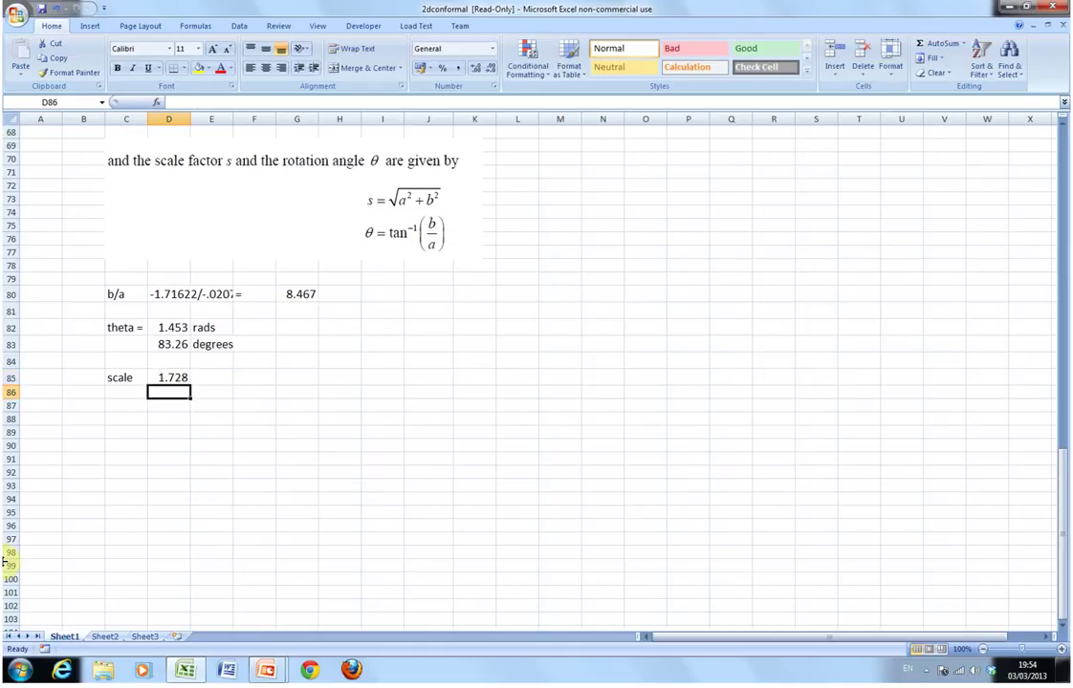